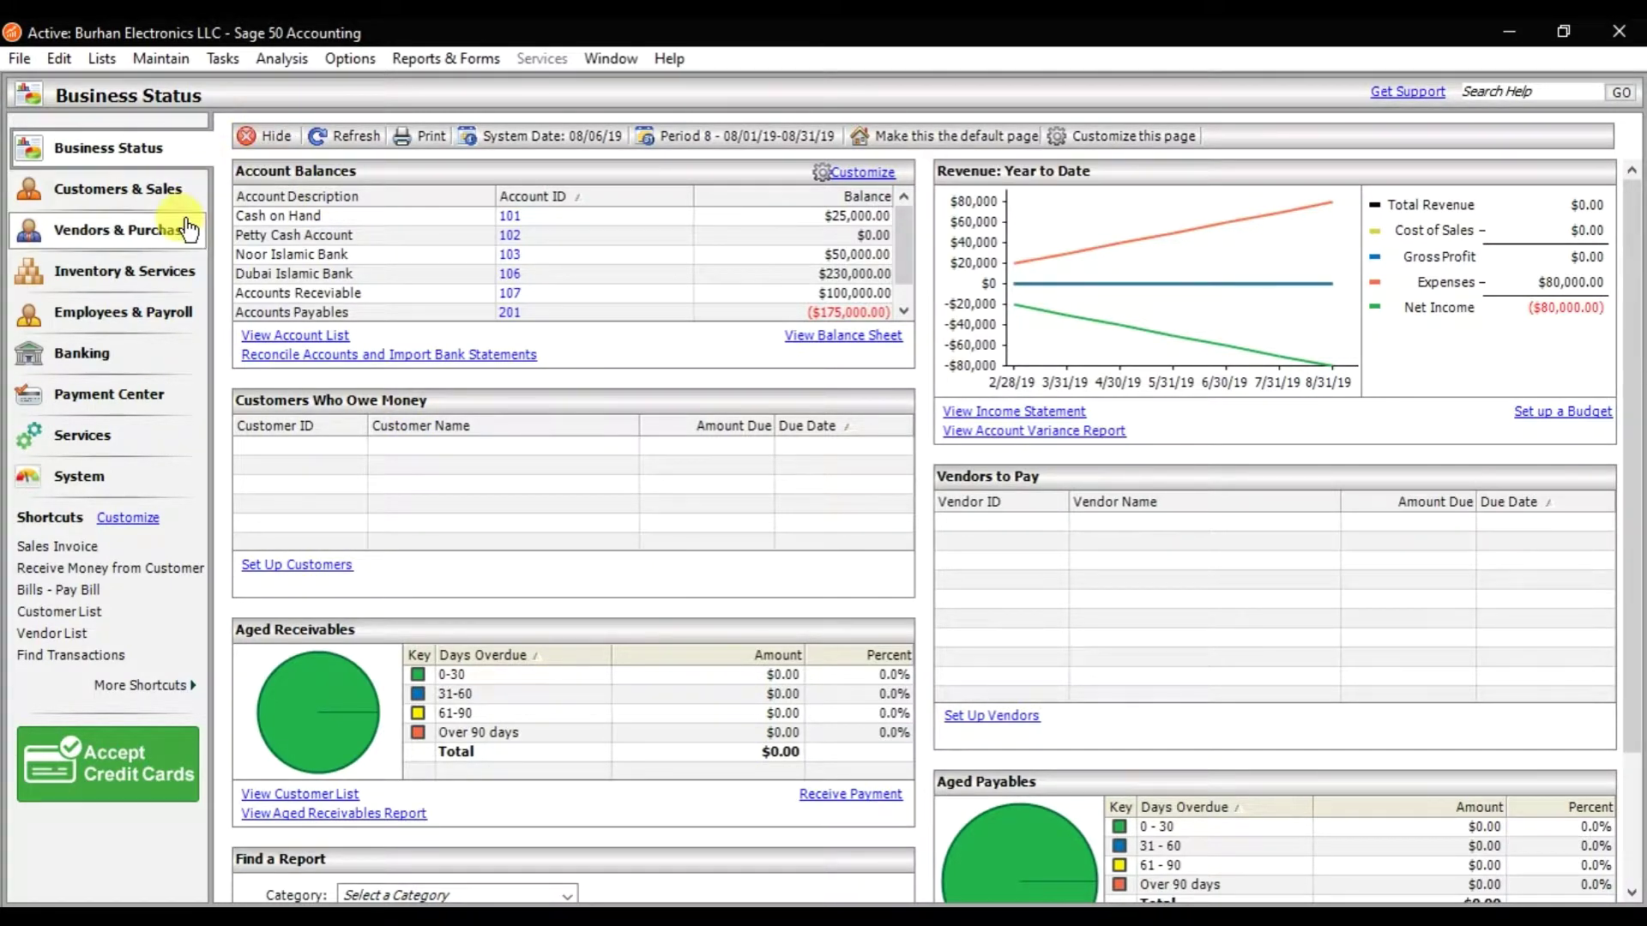
Open the inventory item maintenance form from the Inventory & Services area and maximize its window
left_click(99, 288)
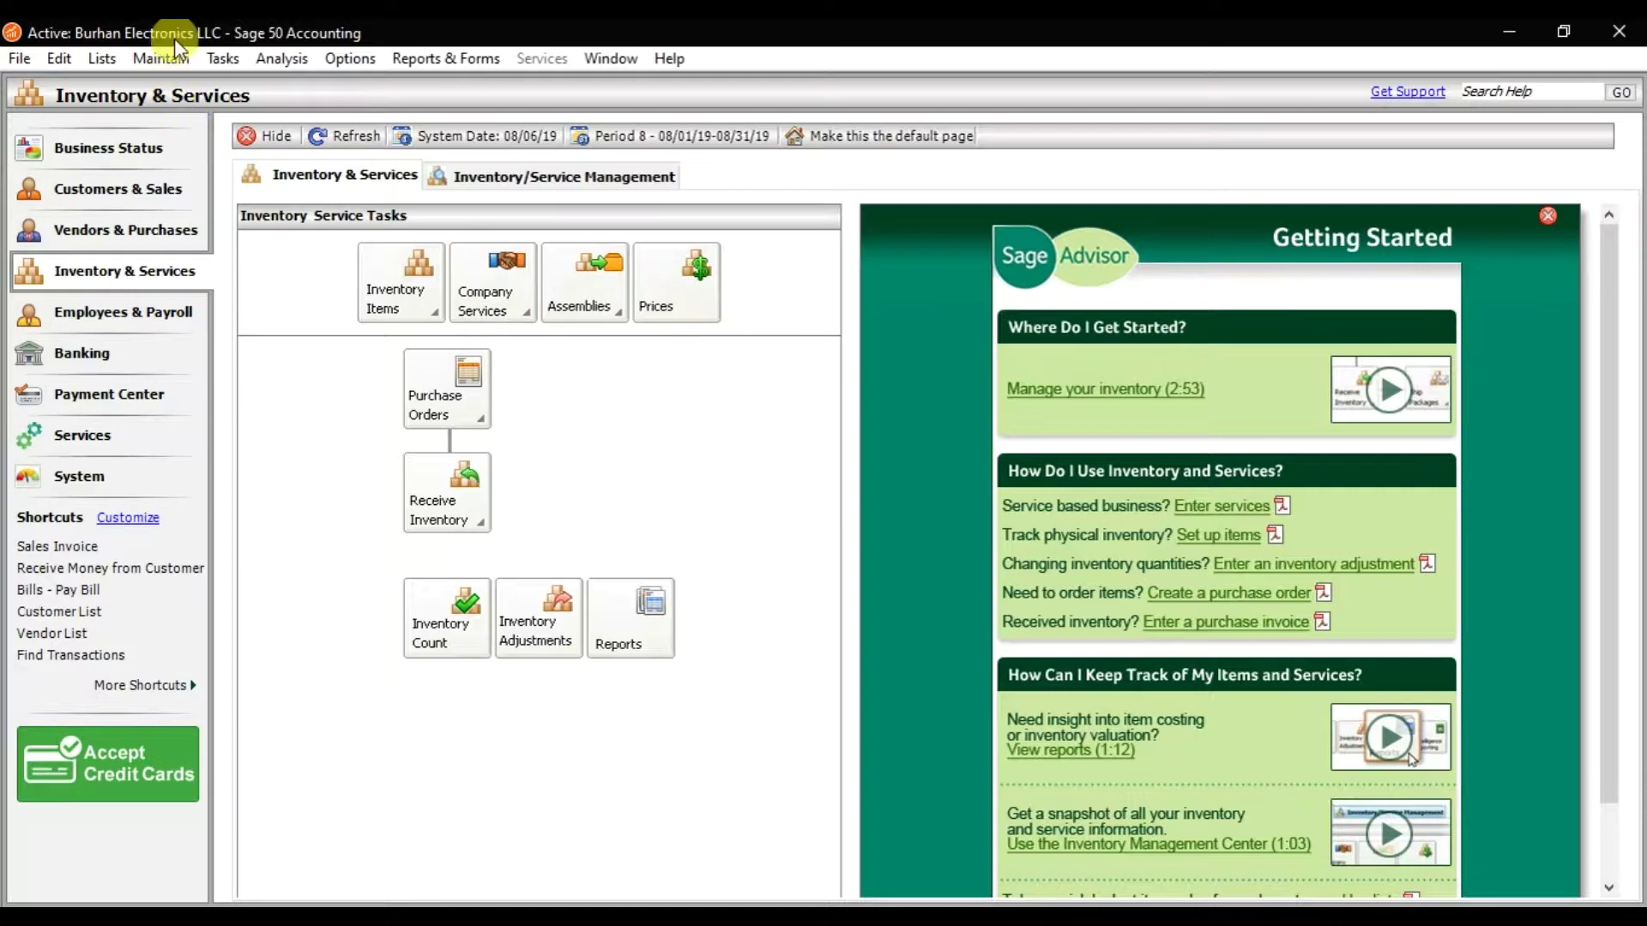
left_click(179, 62)
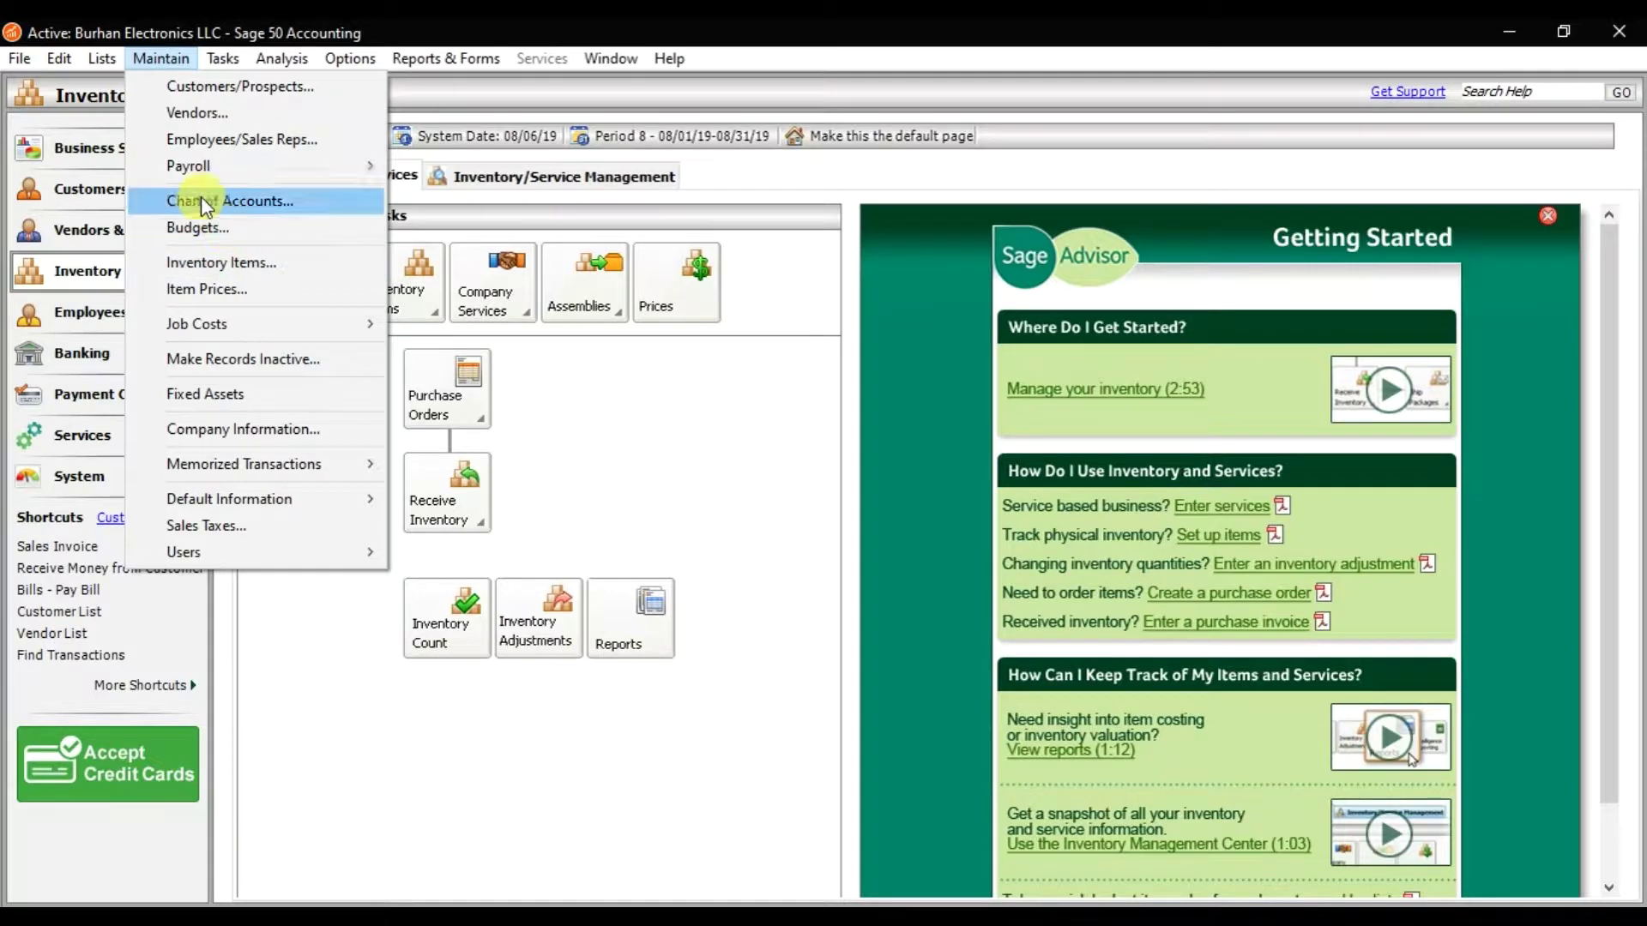
mouse_move(104, 68)
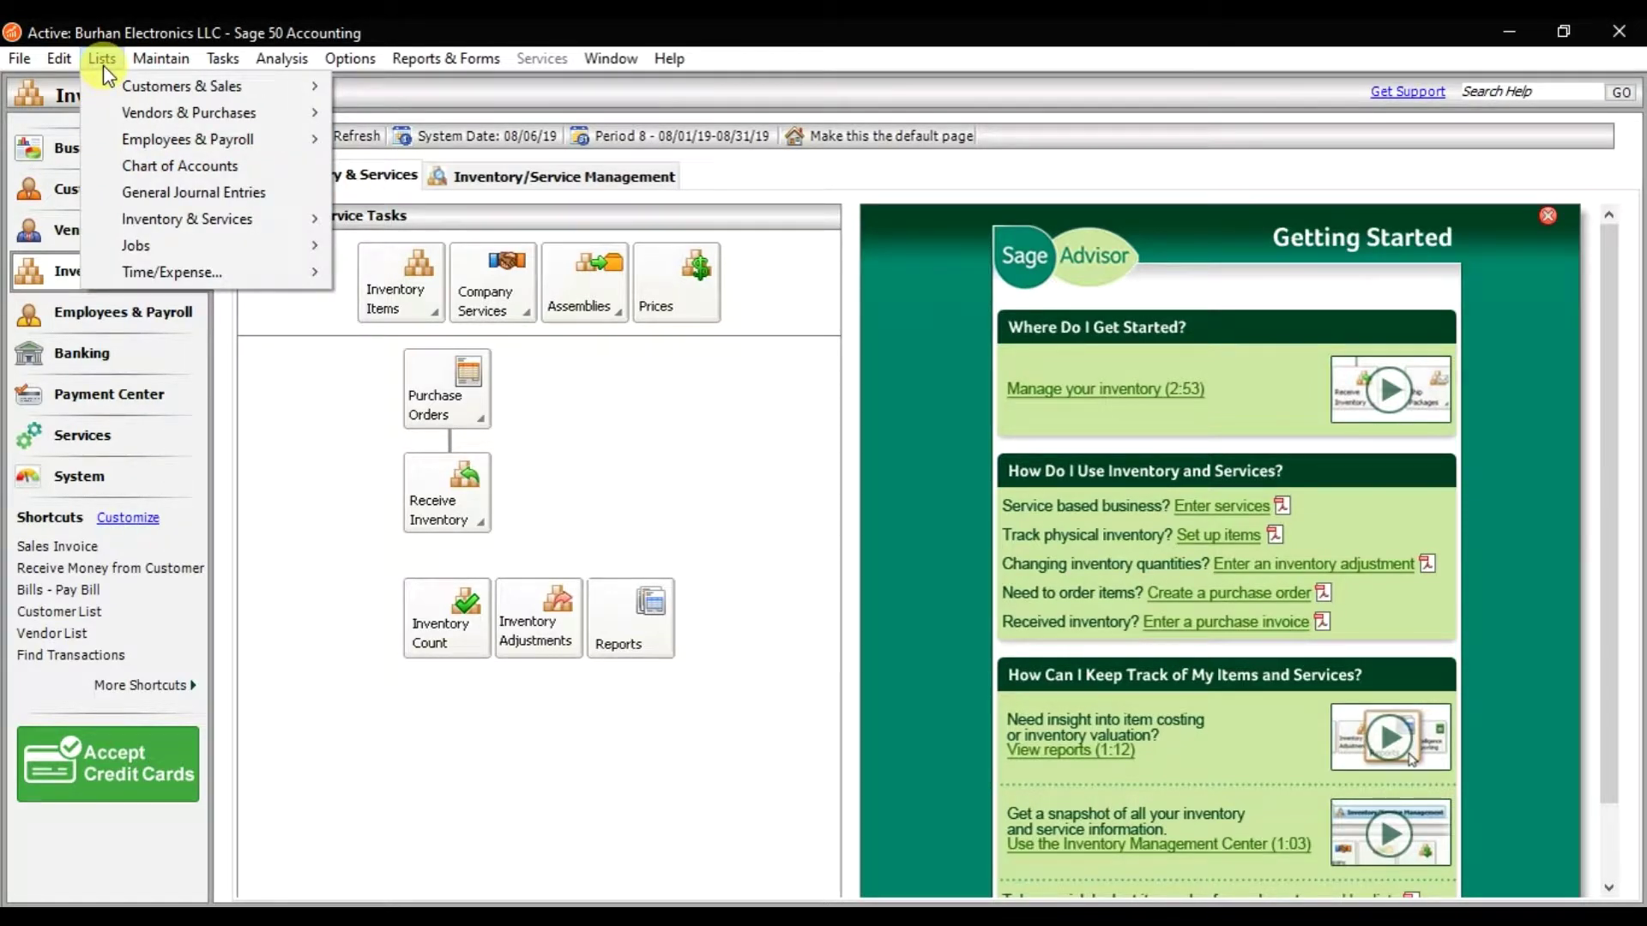
mouse_move(150, 212)
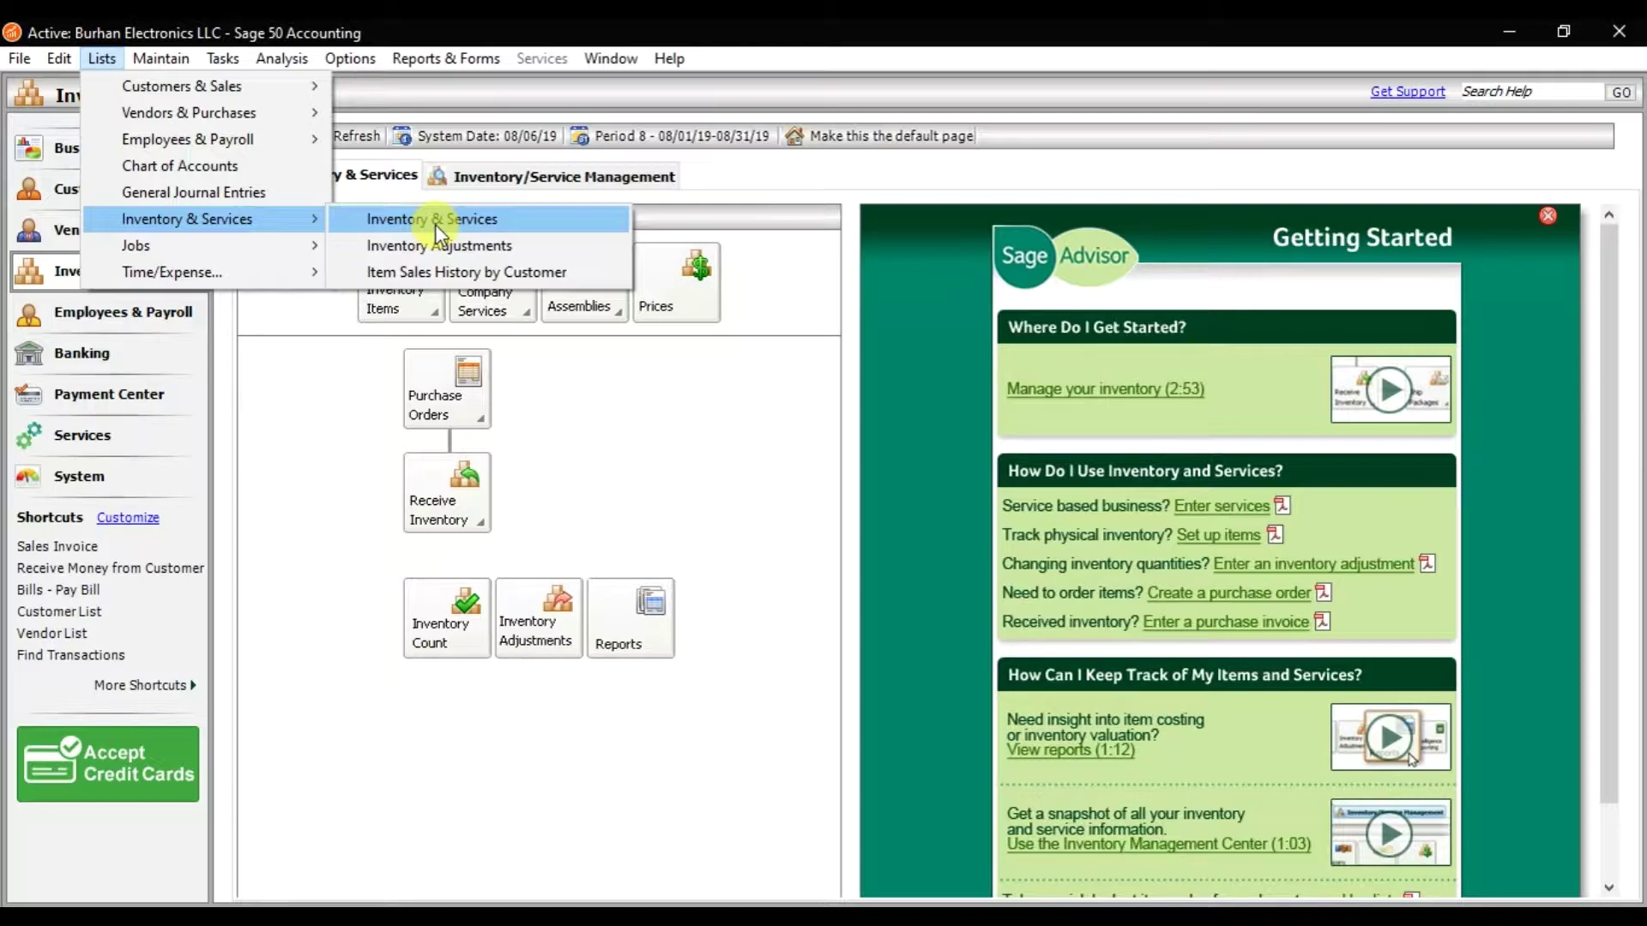
mouse_move(186, 63)
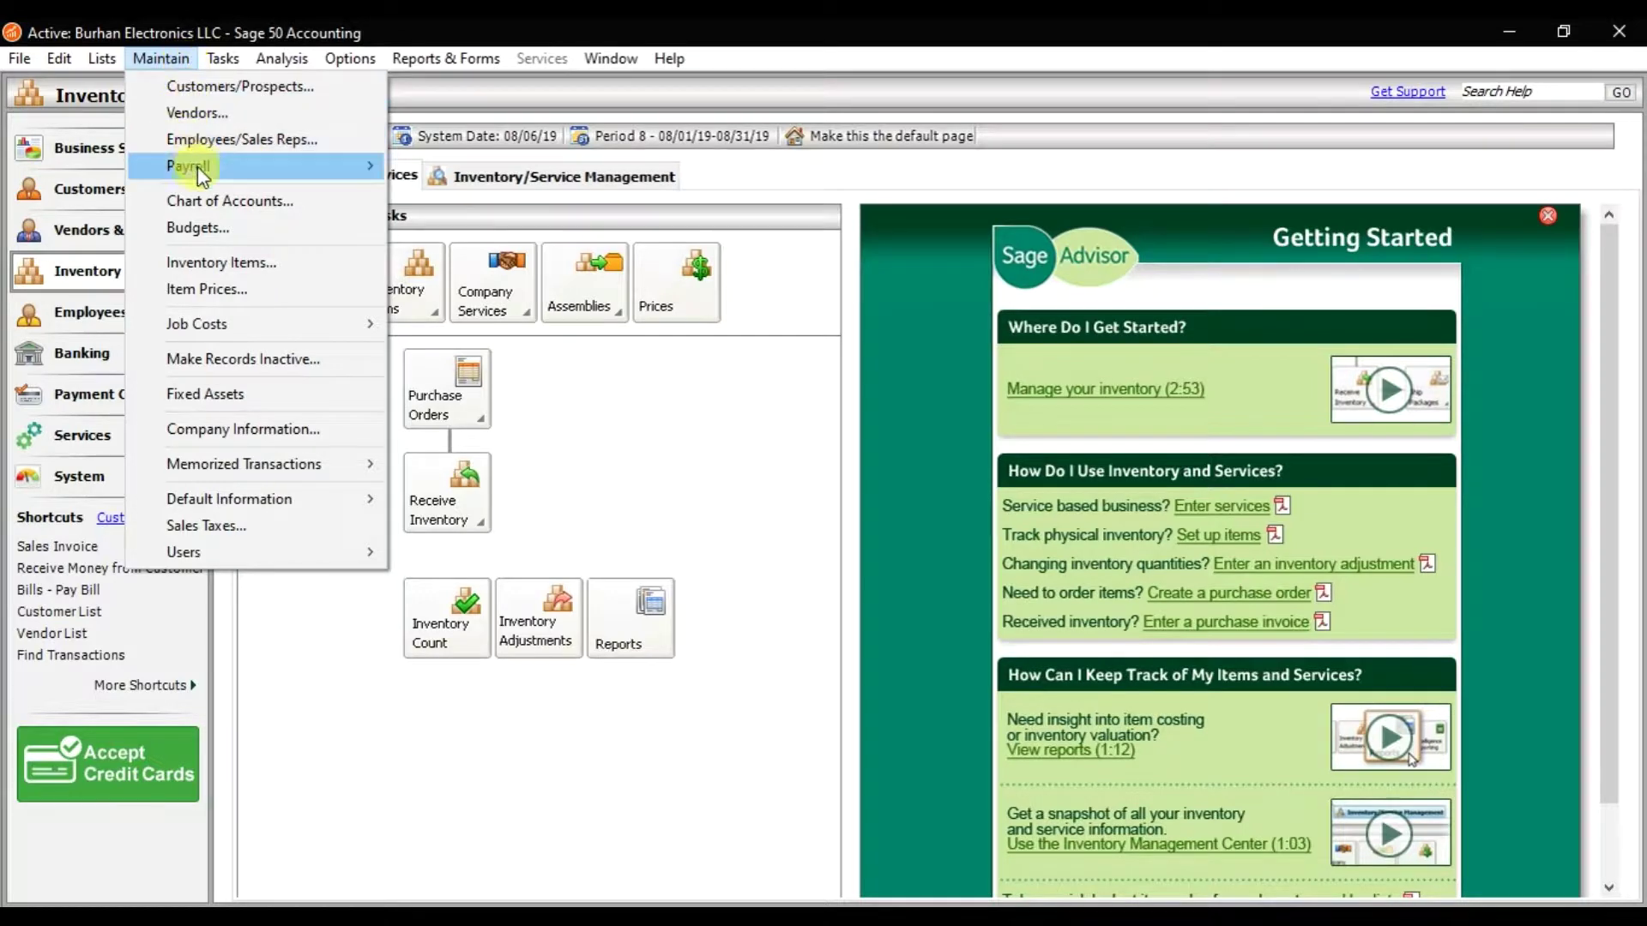
left_click(221, 263)
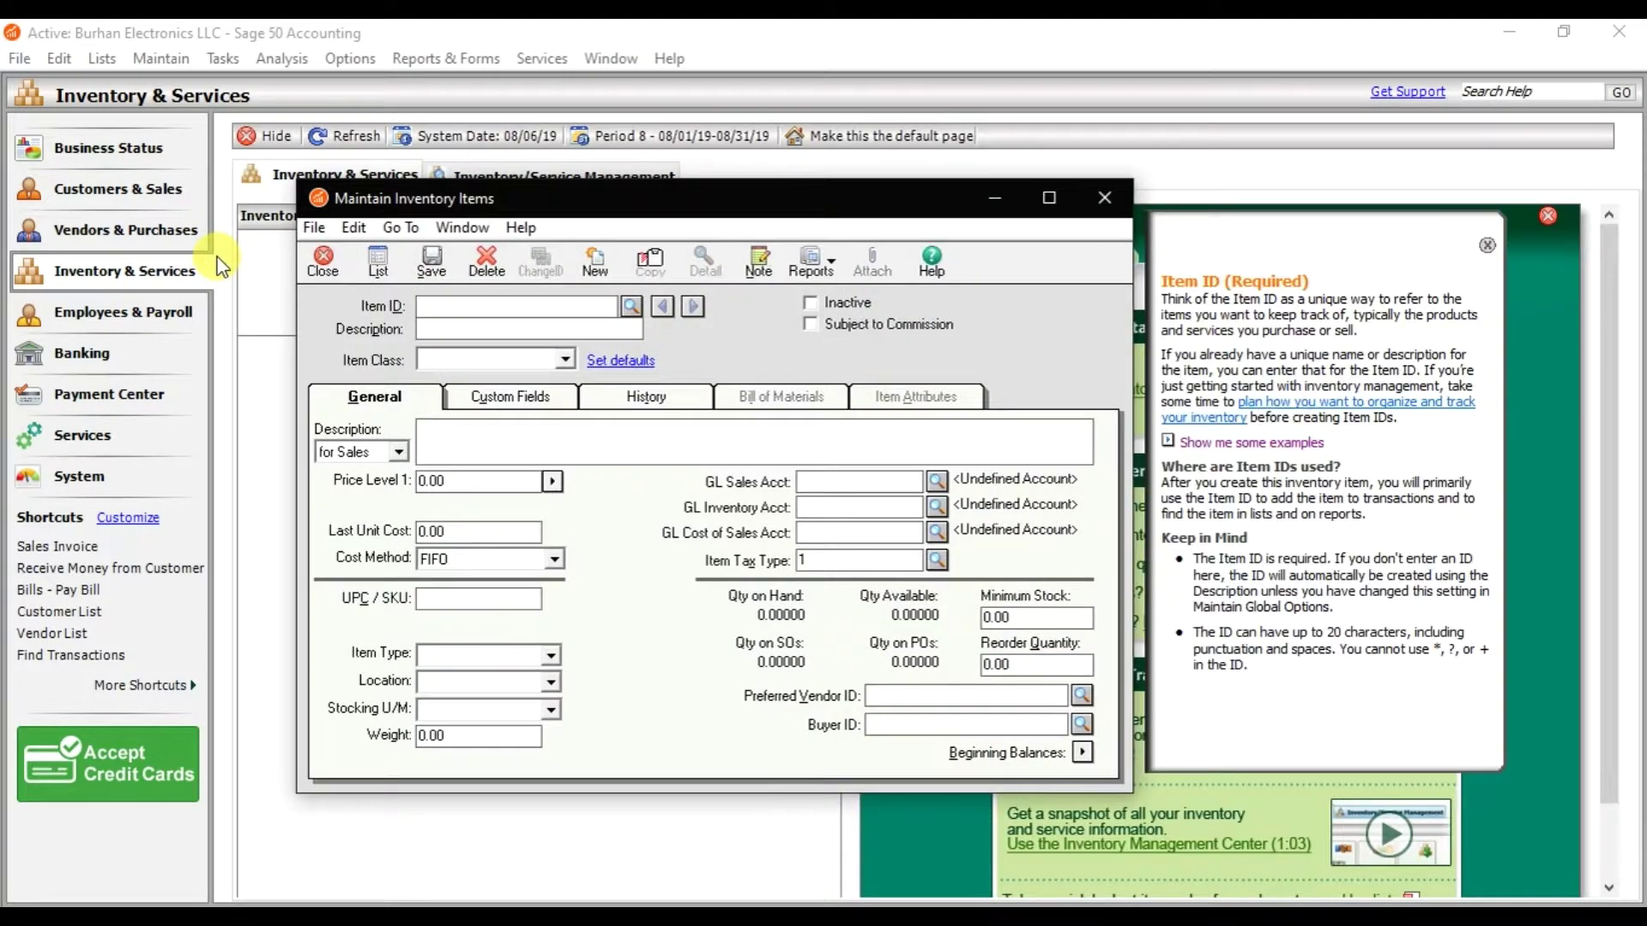
left_click(1549, 226)
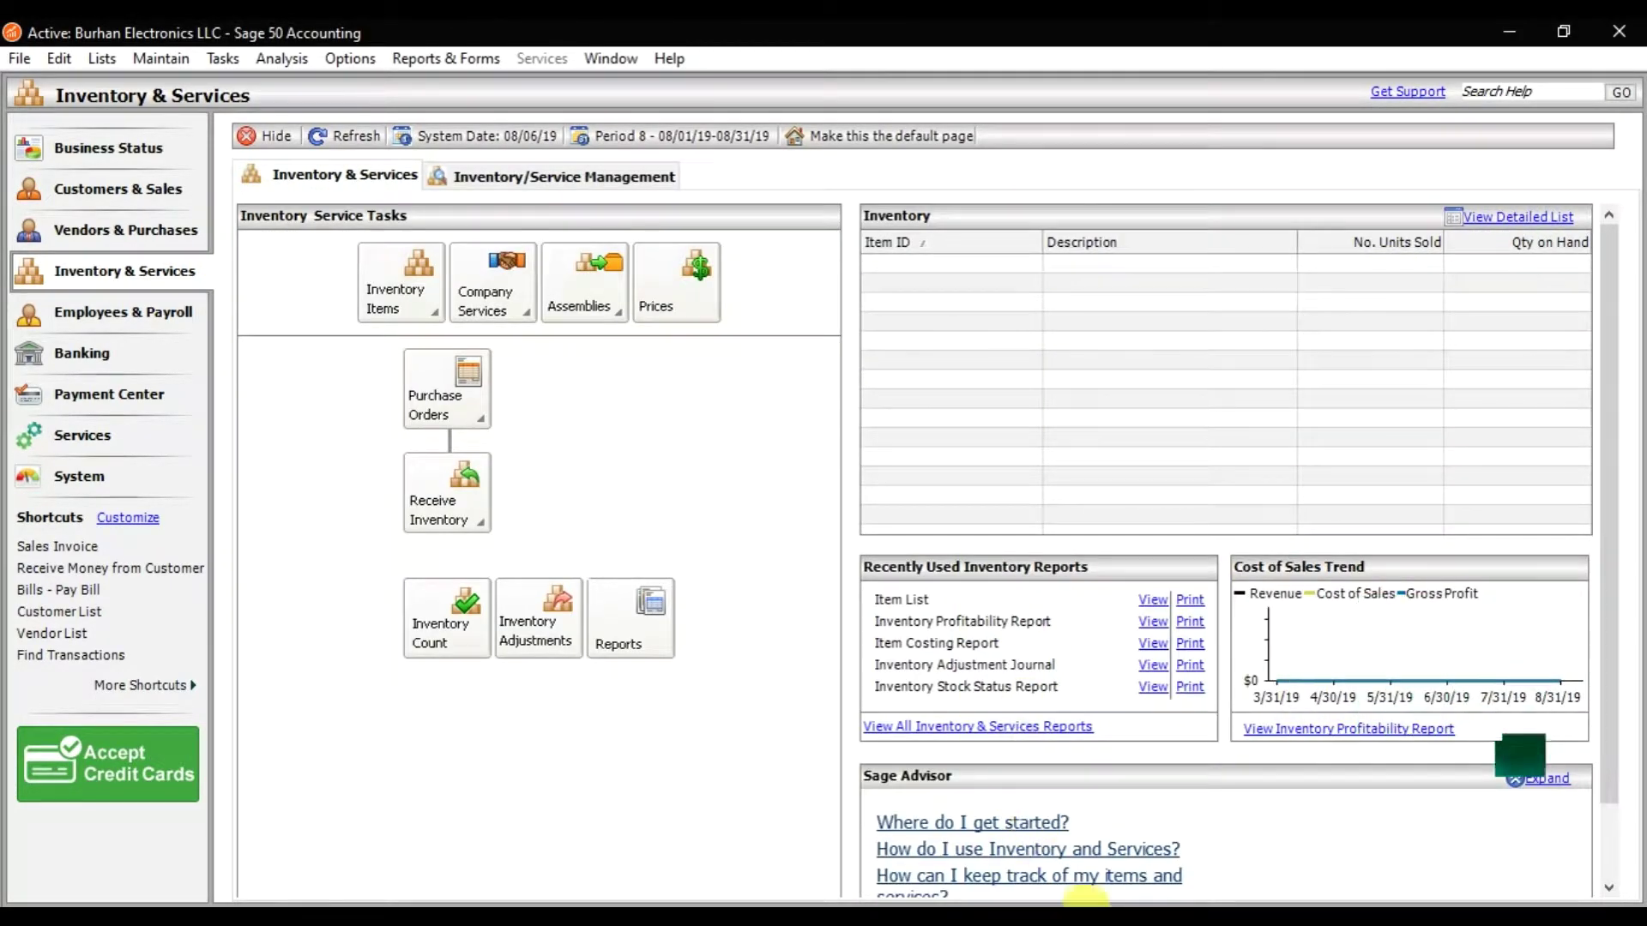
left_click(1407, 849)
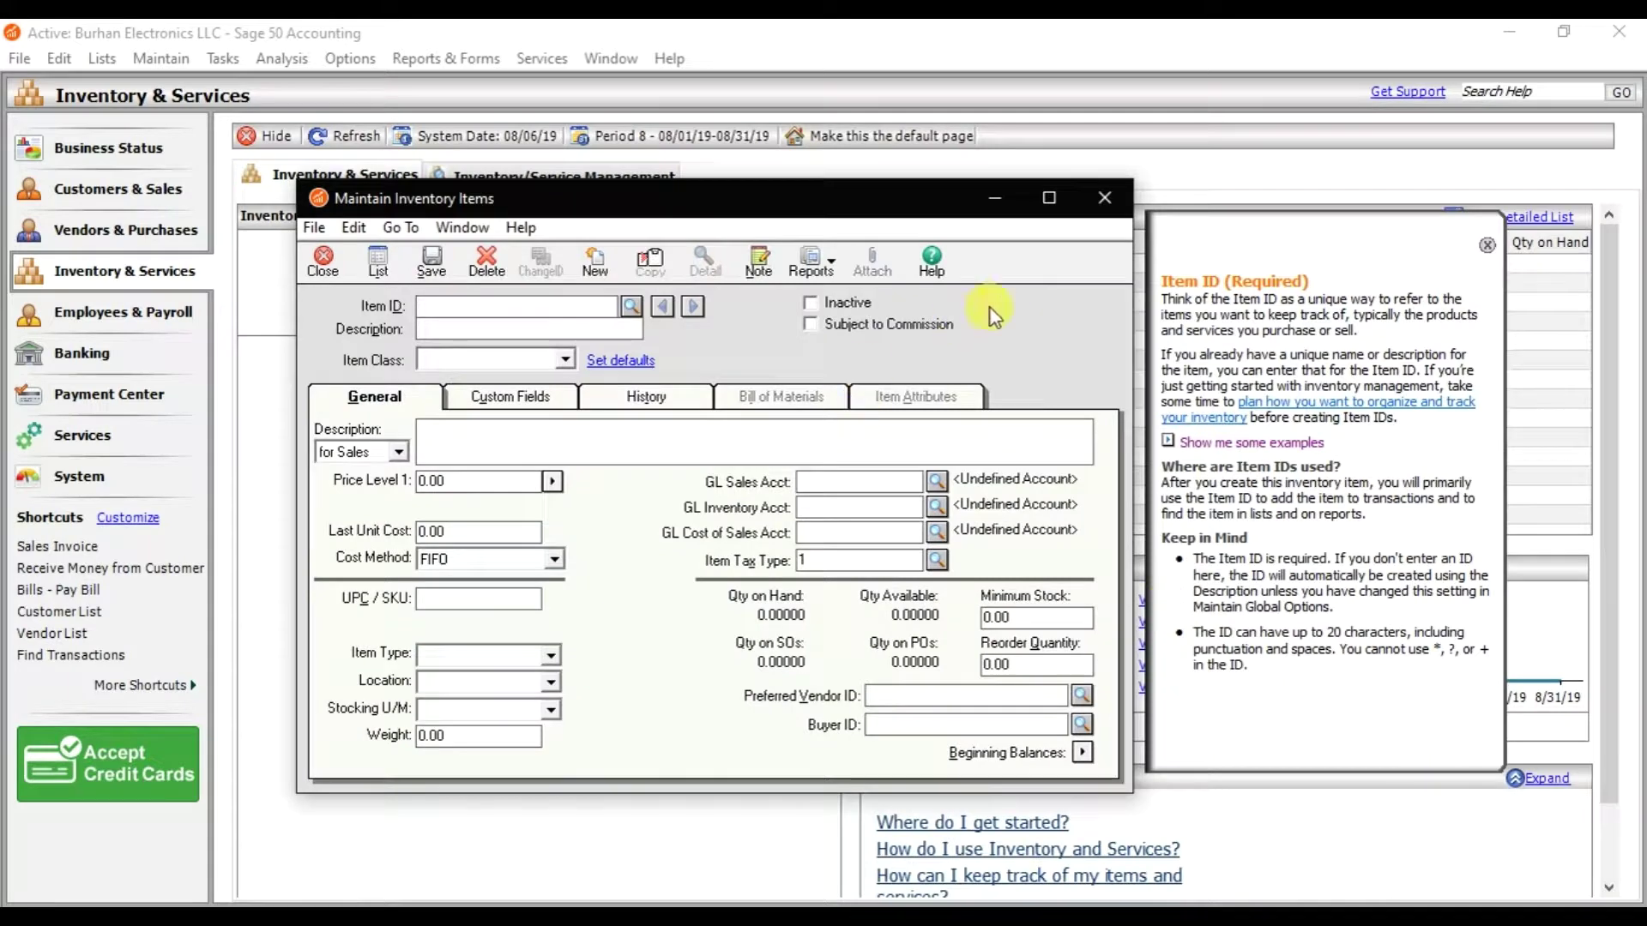
left_click(1048, 199)
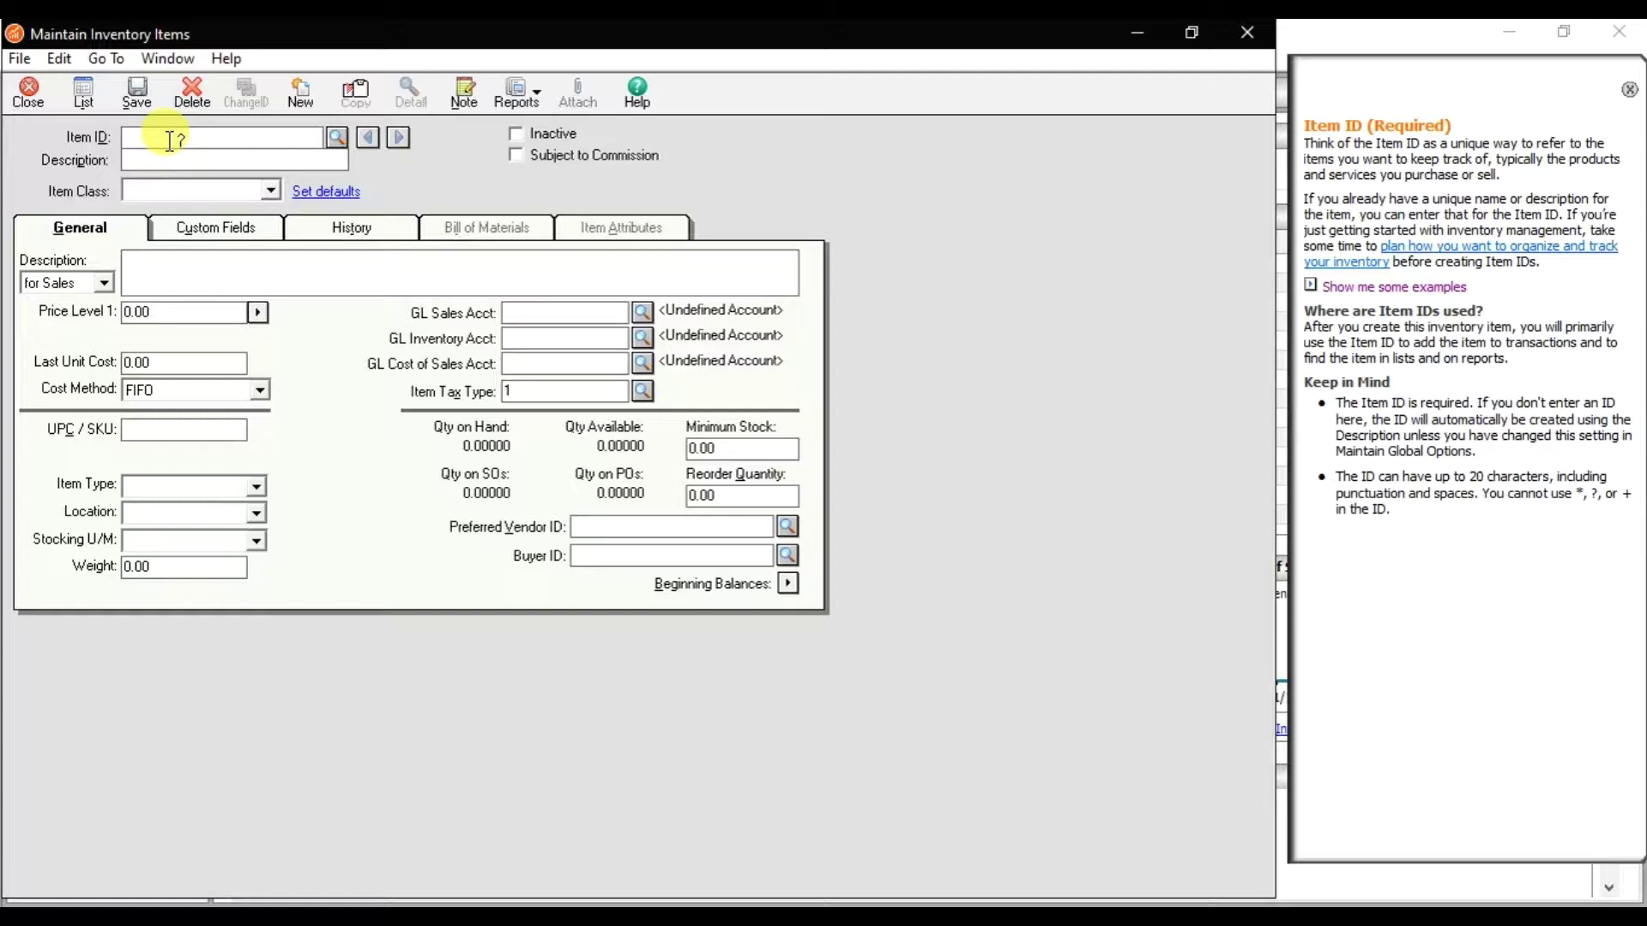
Enter item ID 1000 and the description Keyboard, checking the first item's name in the Word opening stock table
type("1000")
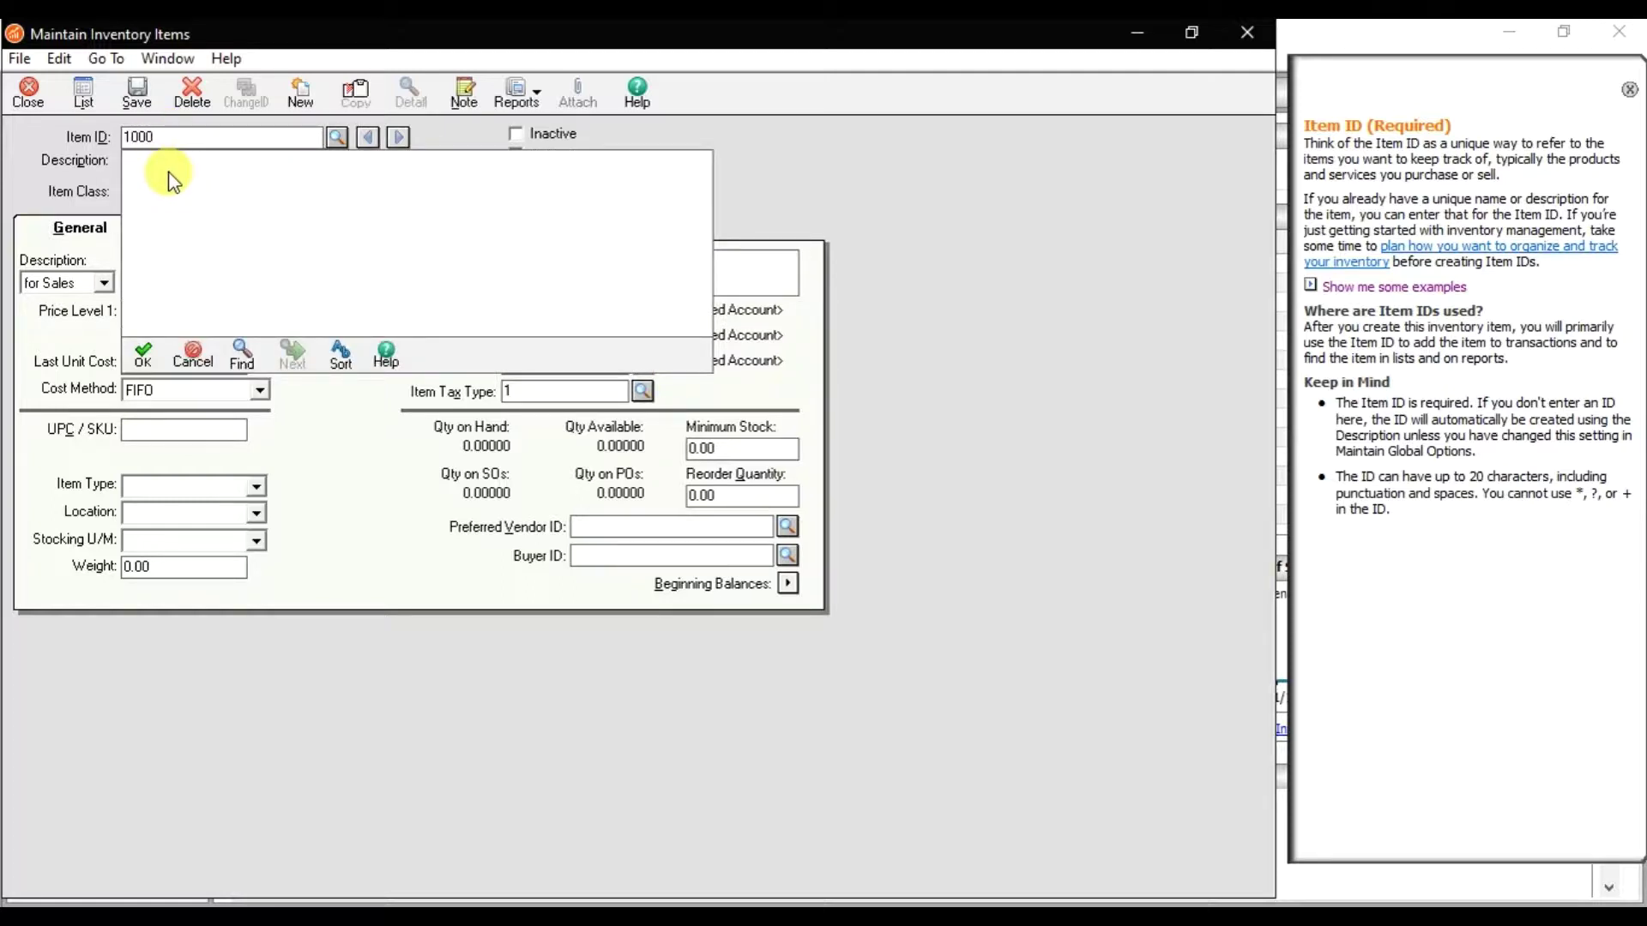
key("Tab")
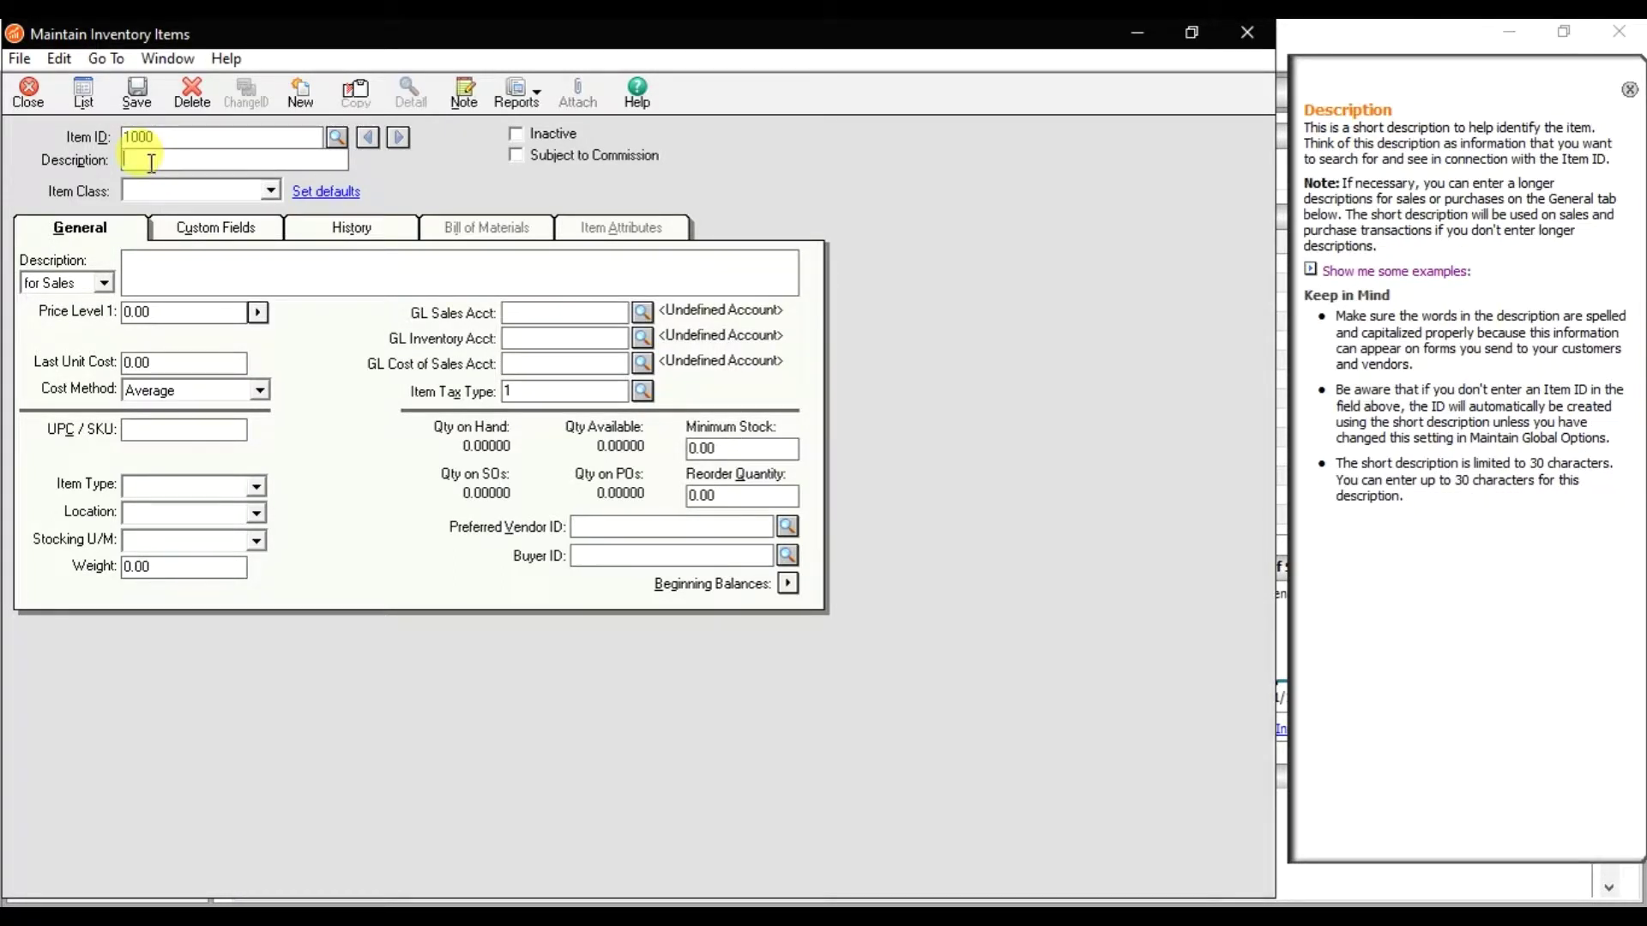
left_click(523, 900)
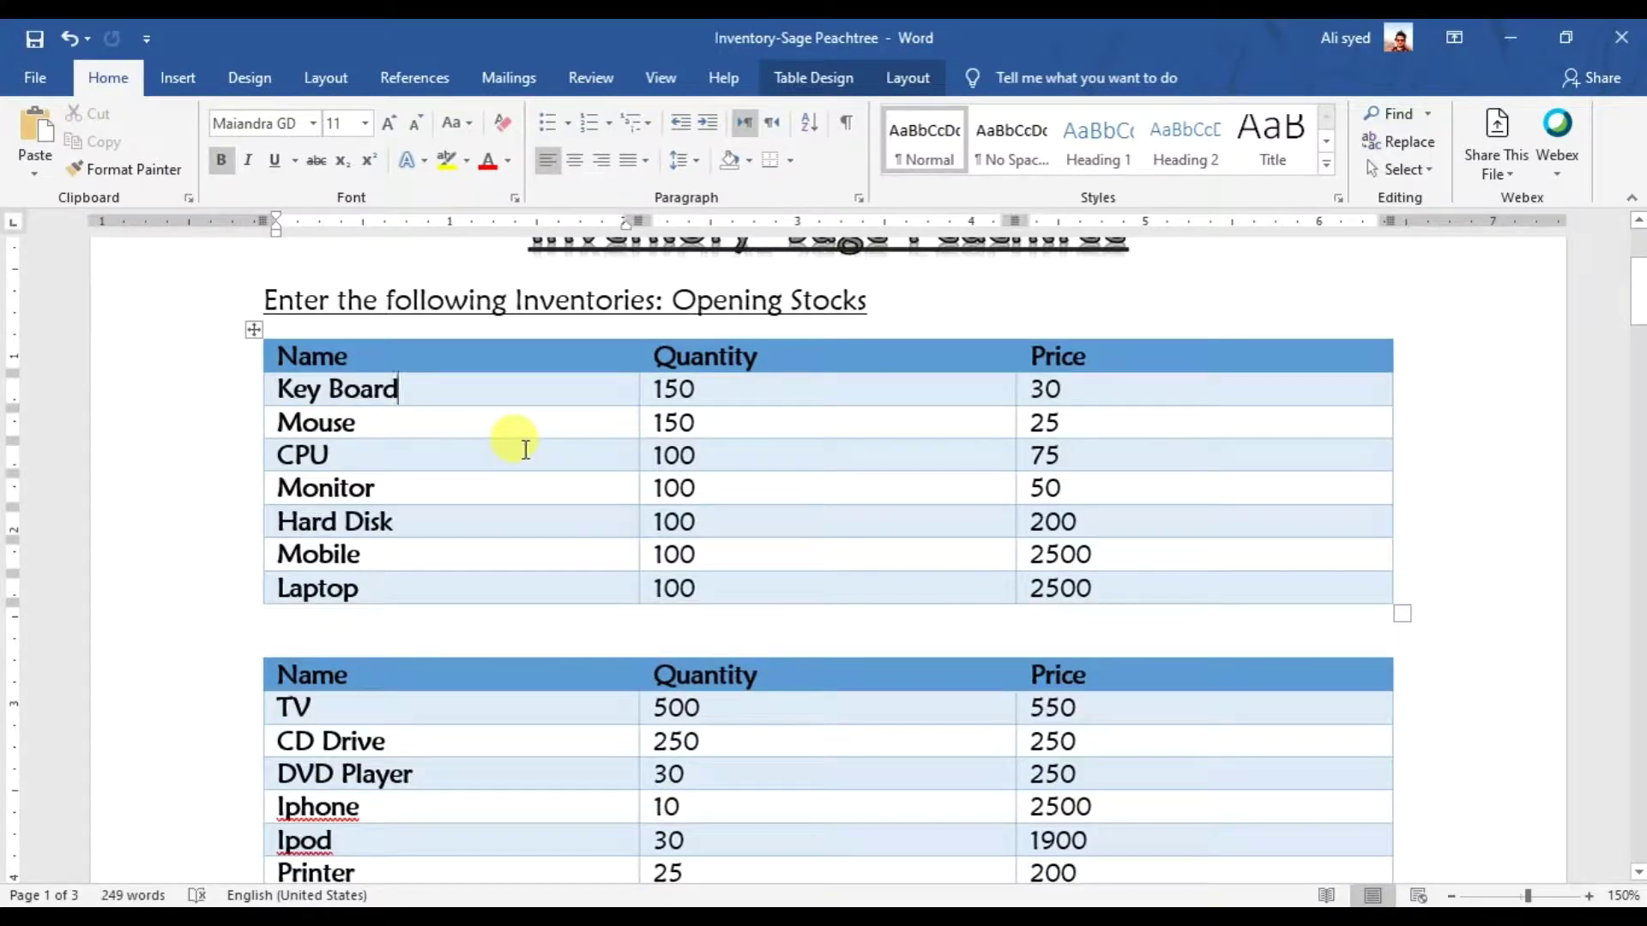
left_click_drag(402, 390, 284, 405)
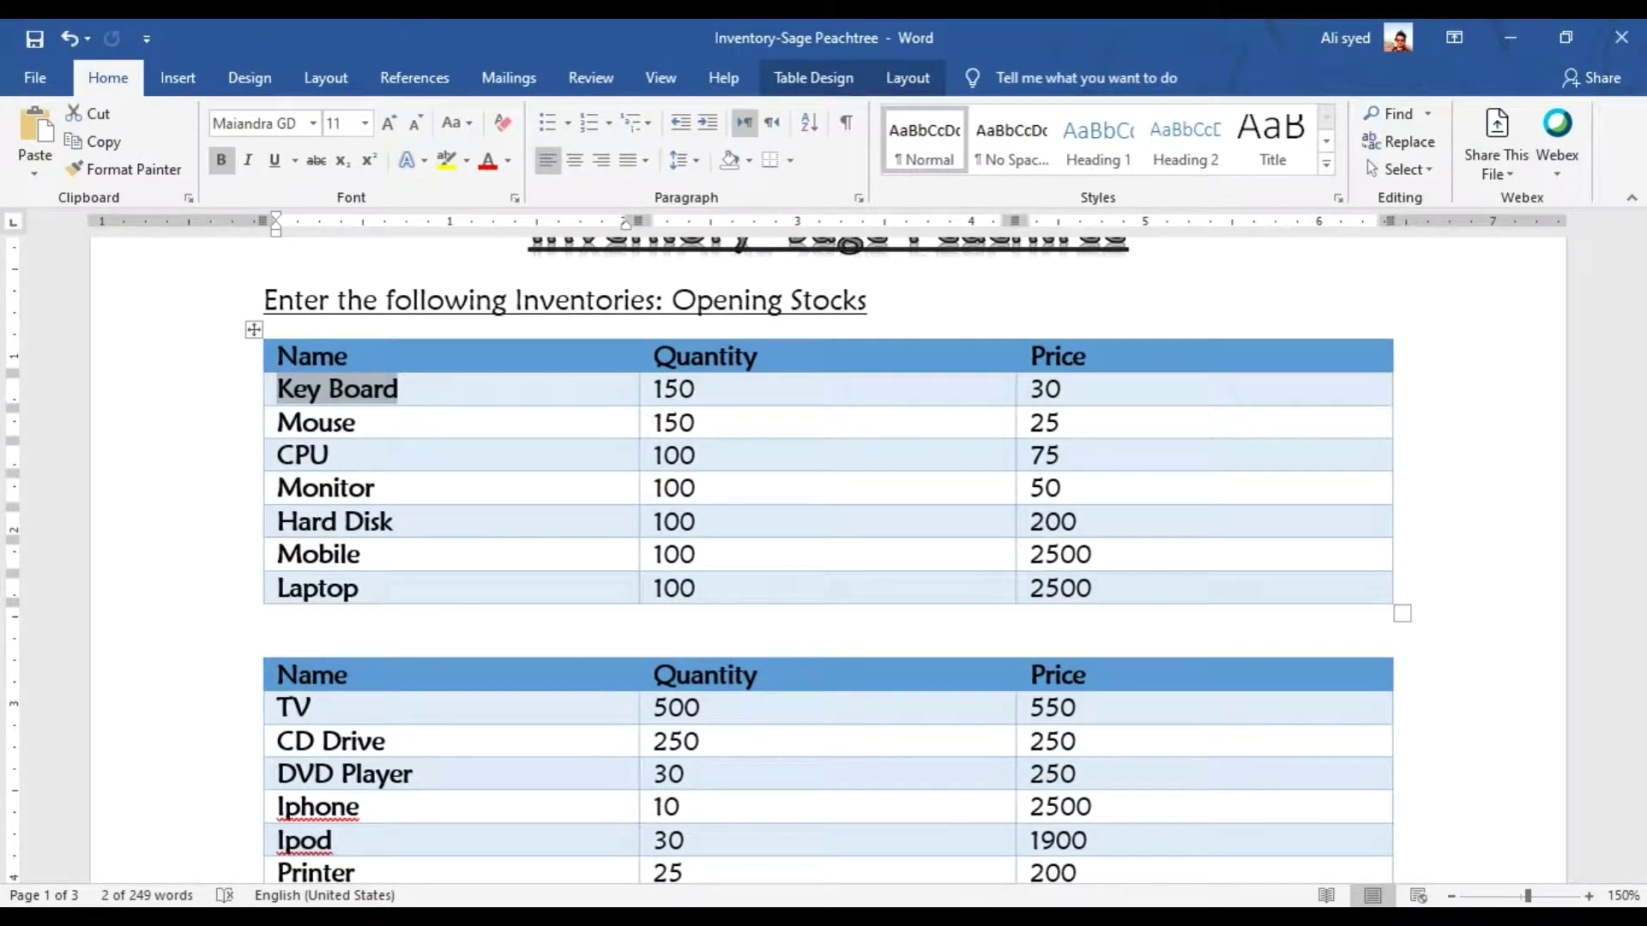
mouse_move(1099, 918)
left_click(1497, 811)
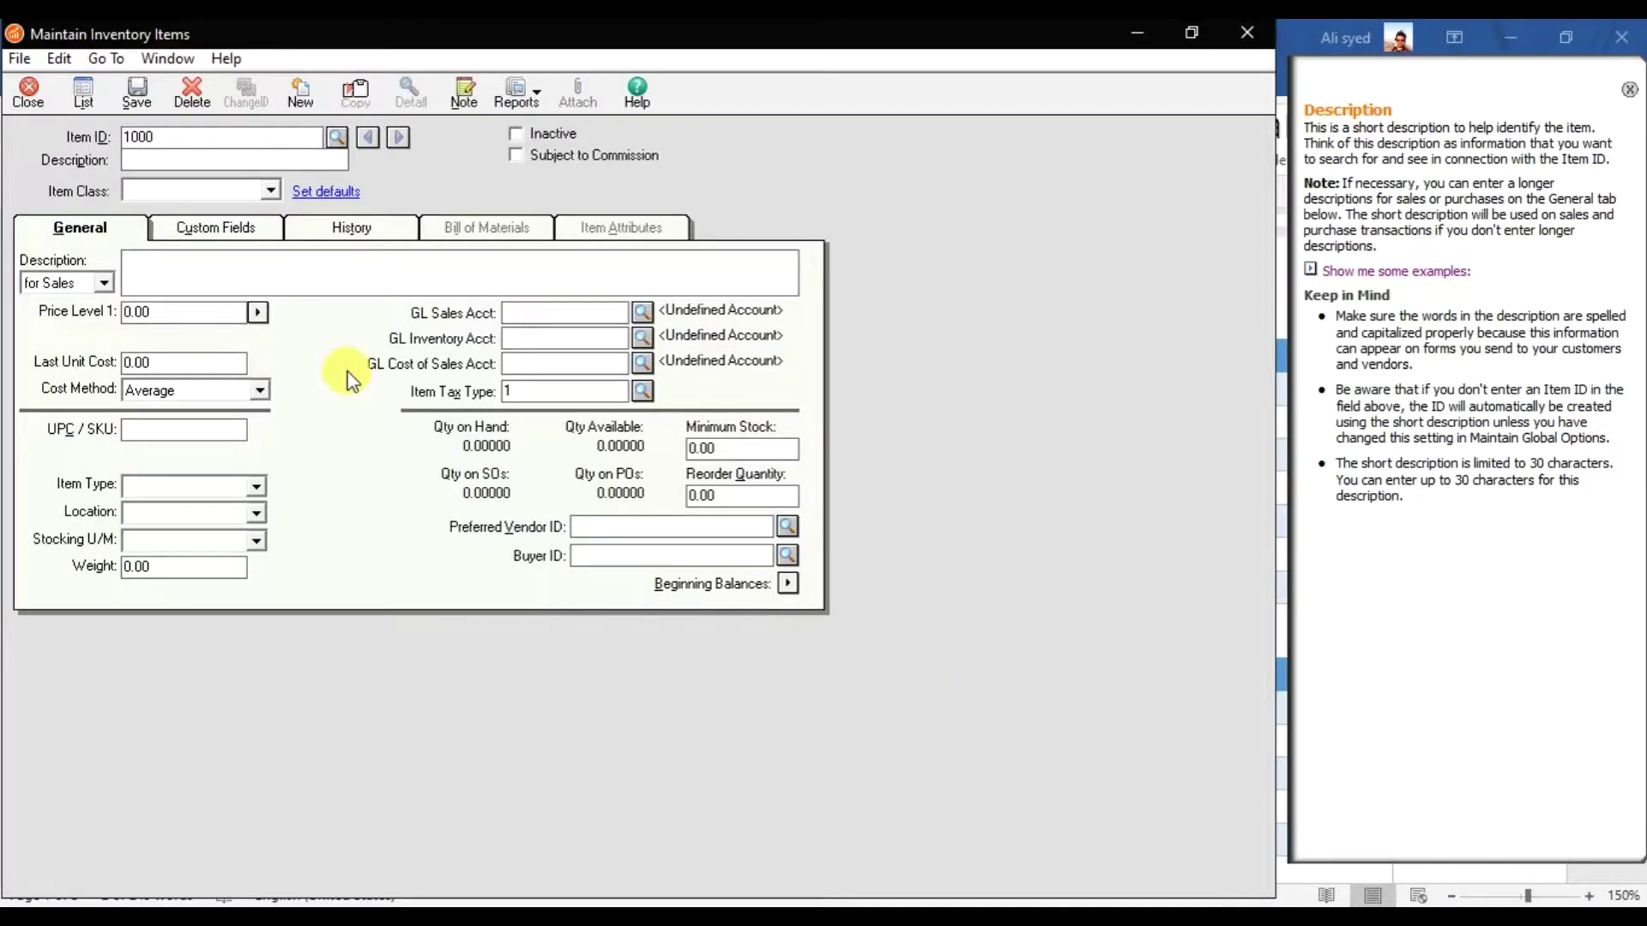
type("Keyboard")
key("Tab")
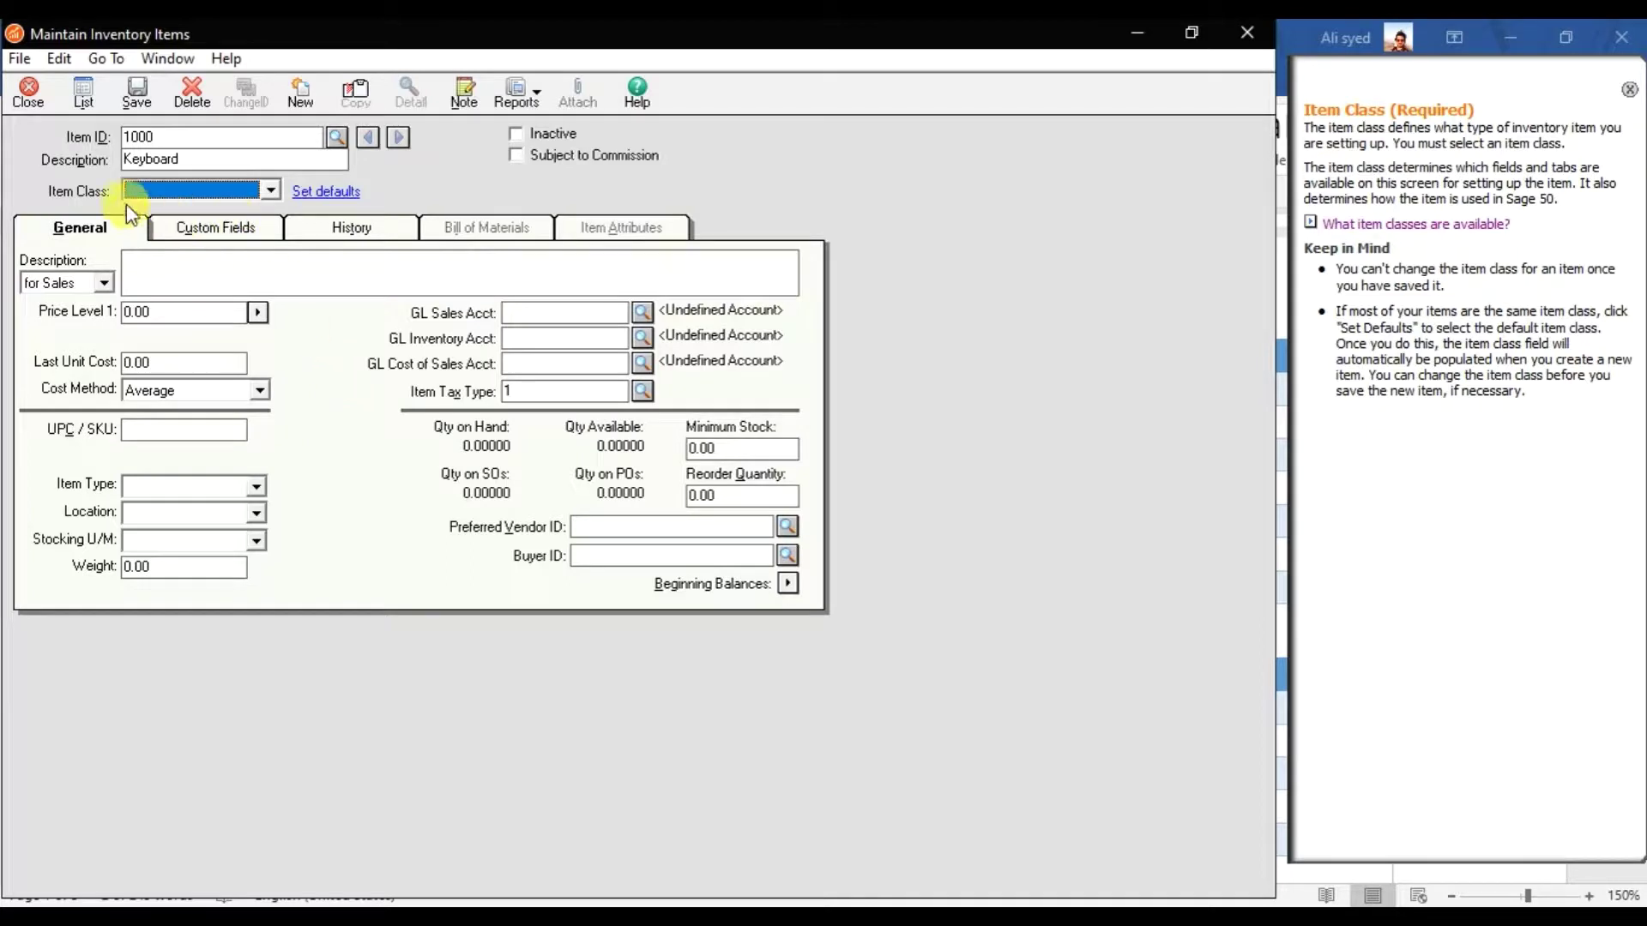
Review the available item classes and set the keyboard's item class to Stock item
left_click(270, 188)
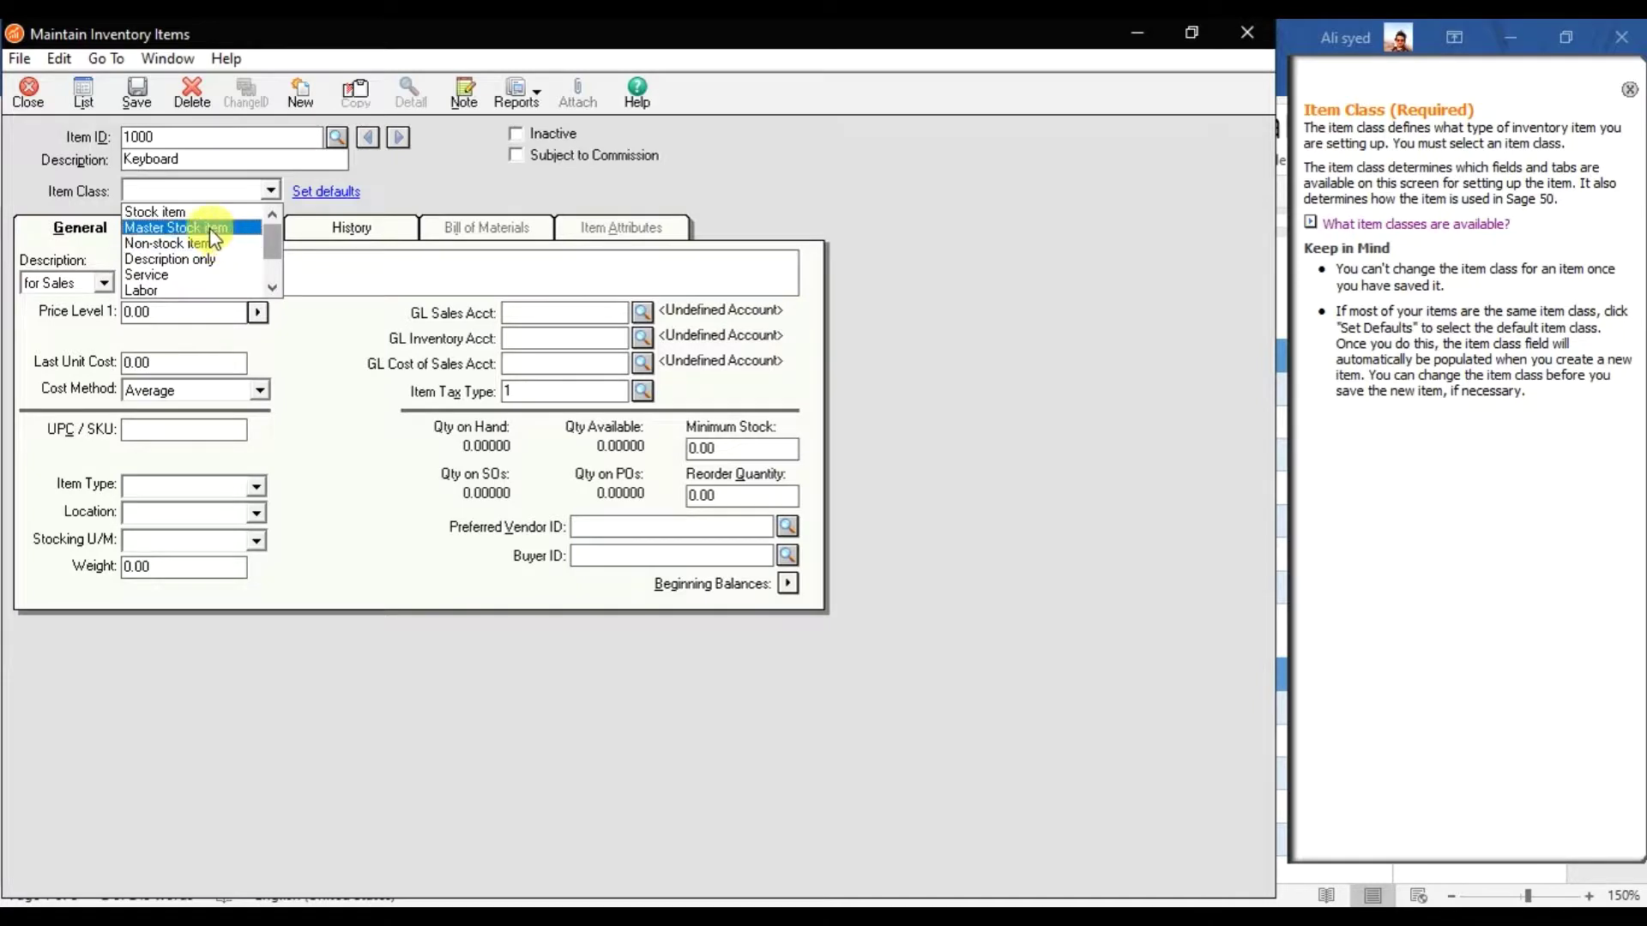
left_click(272, 288)
left_click(272, 288)
left_click(272, 288)
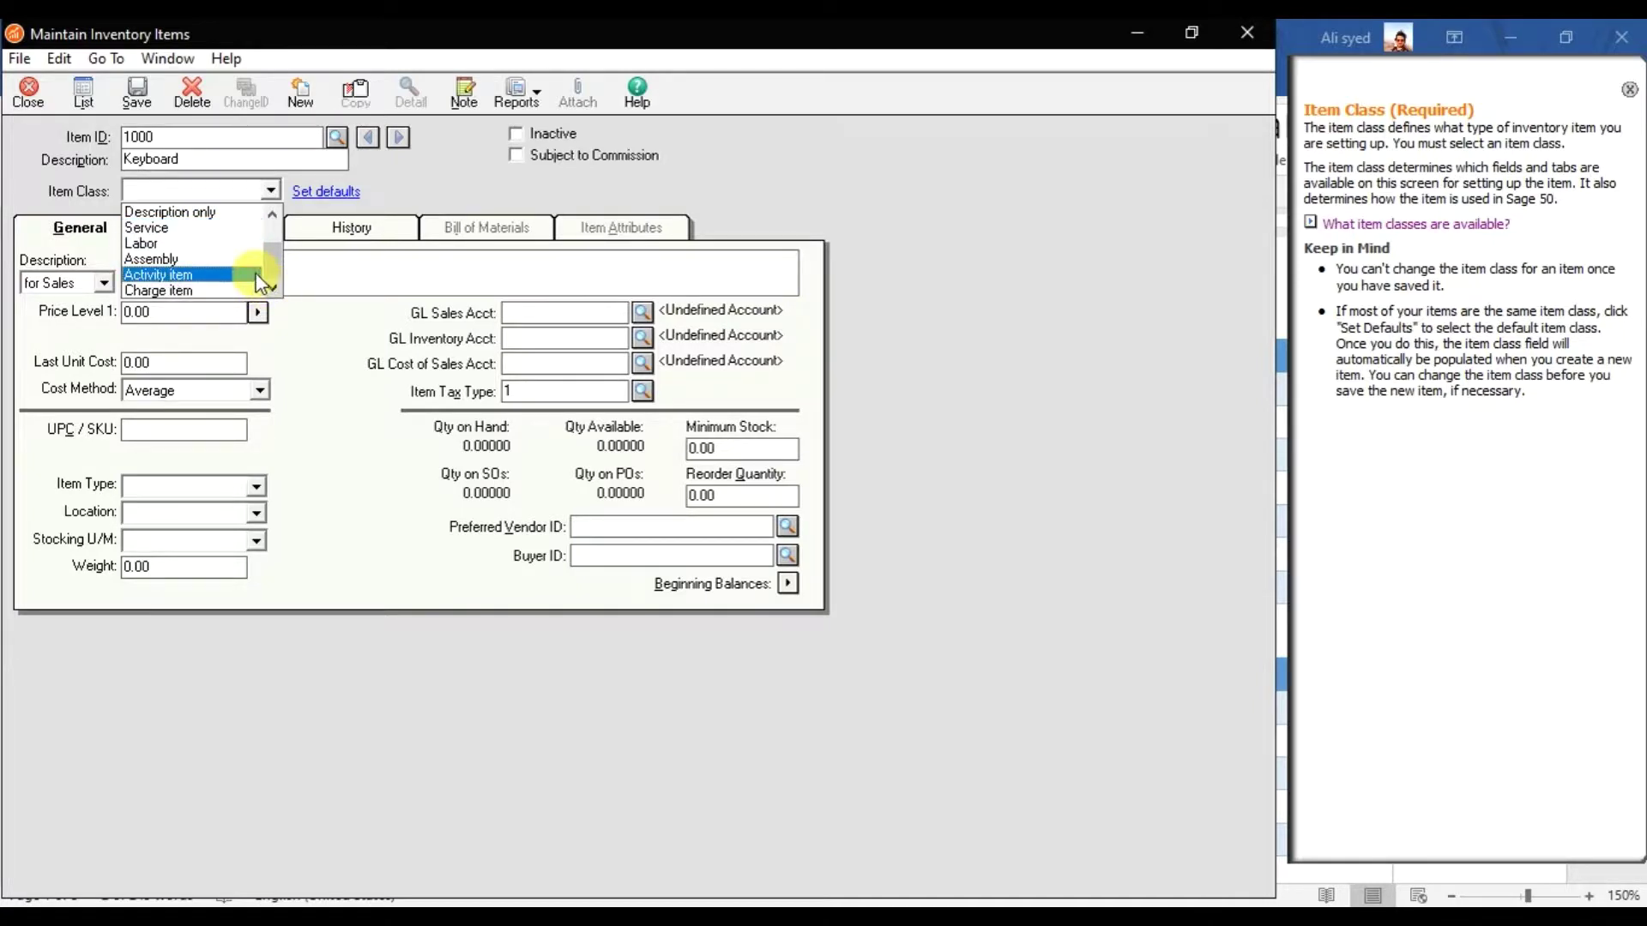
scroll(254, 273, "up", 1)
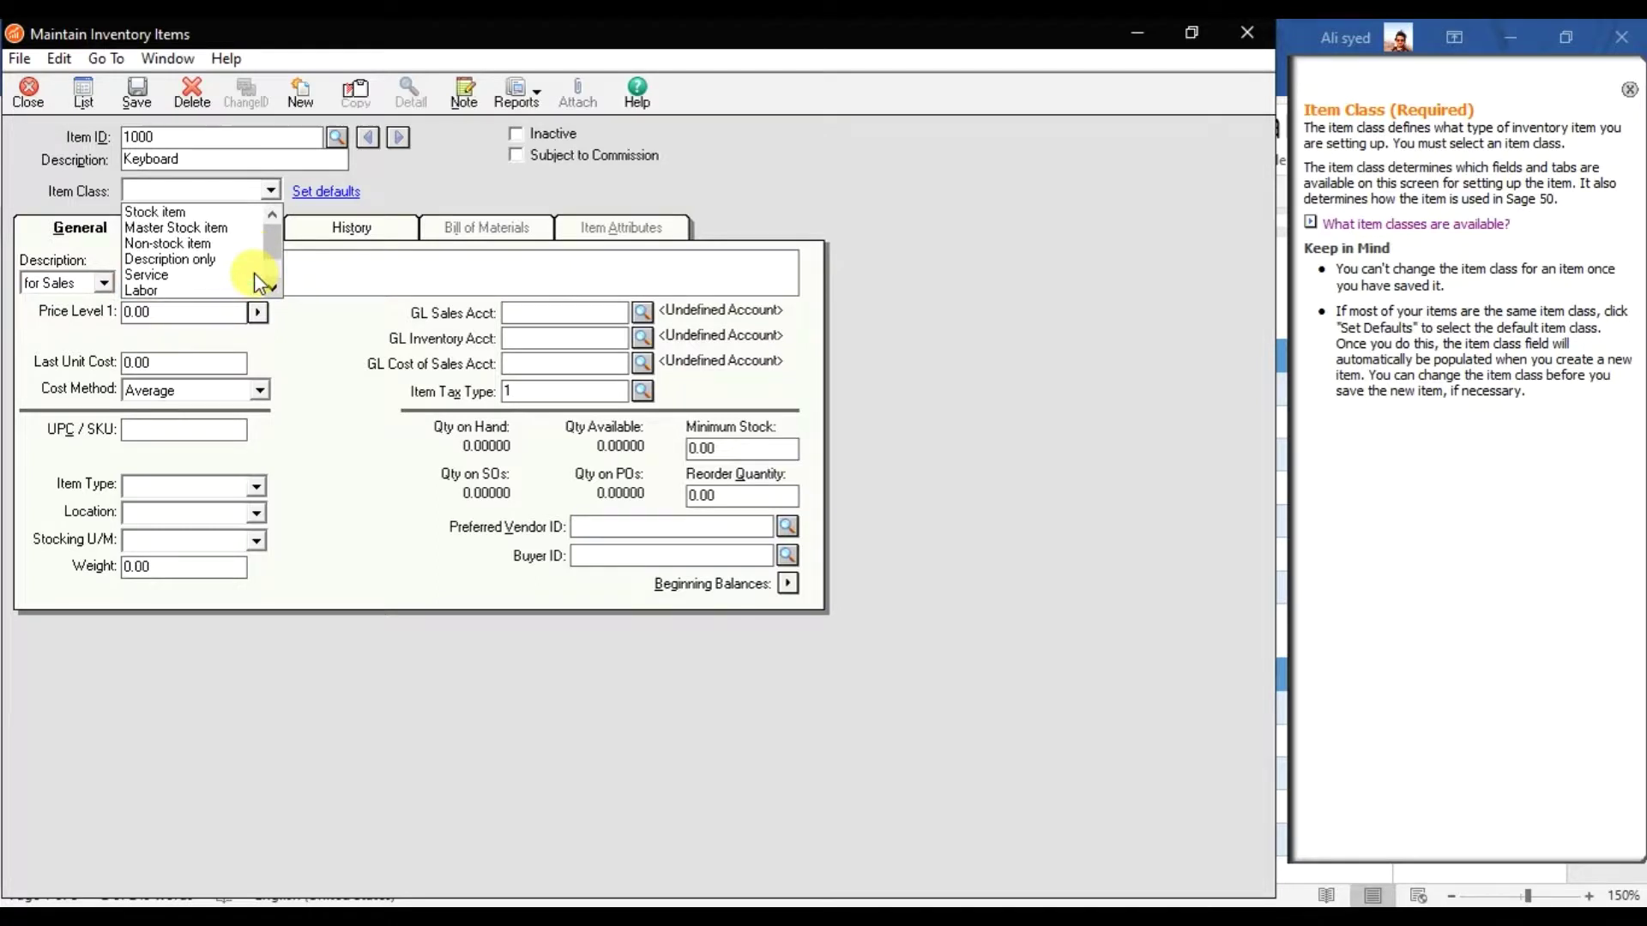
left_click(183, 214)
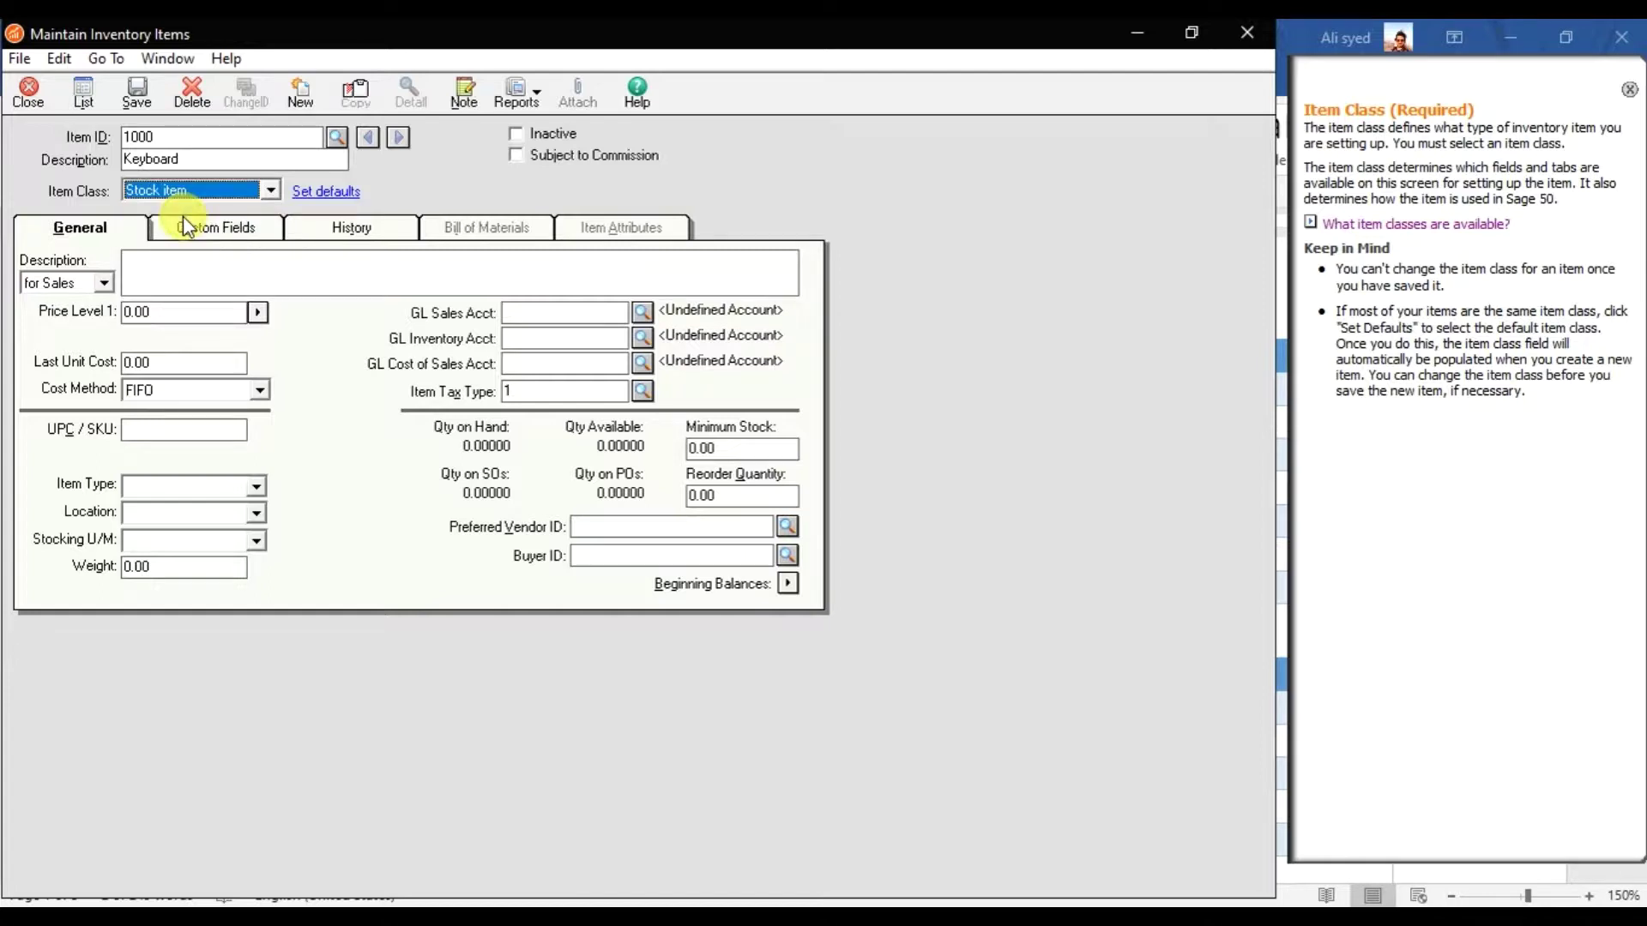
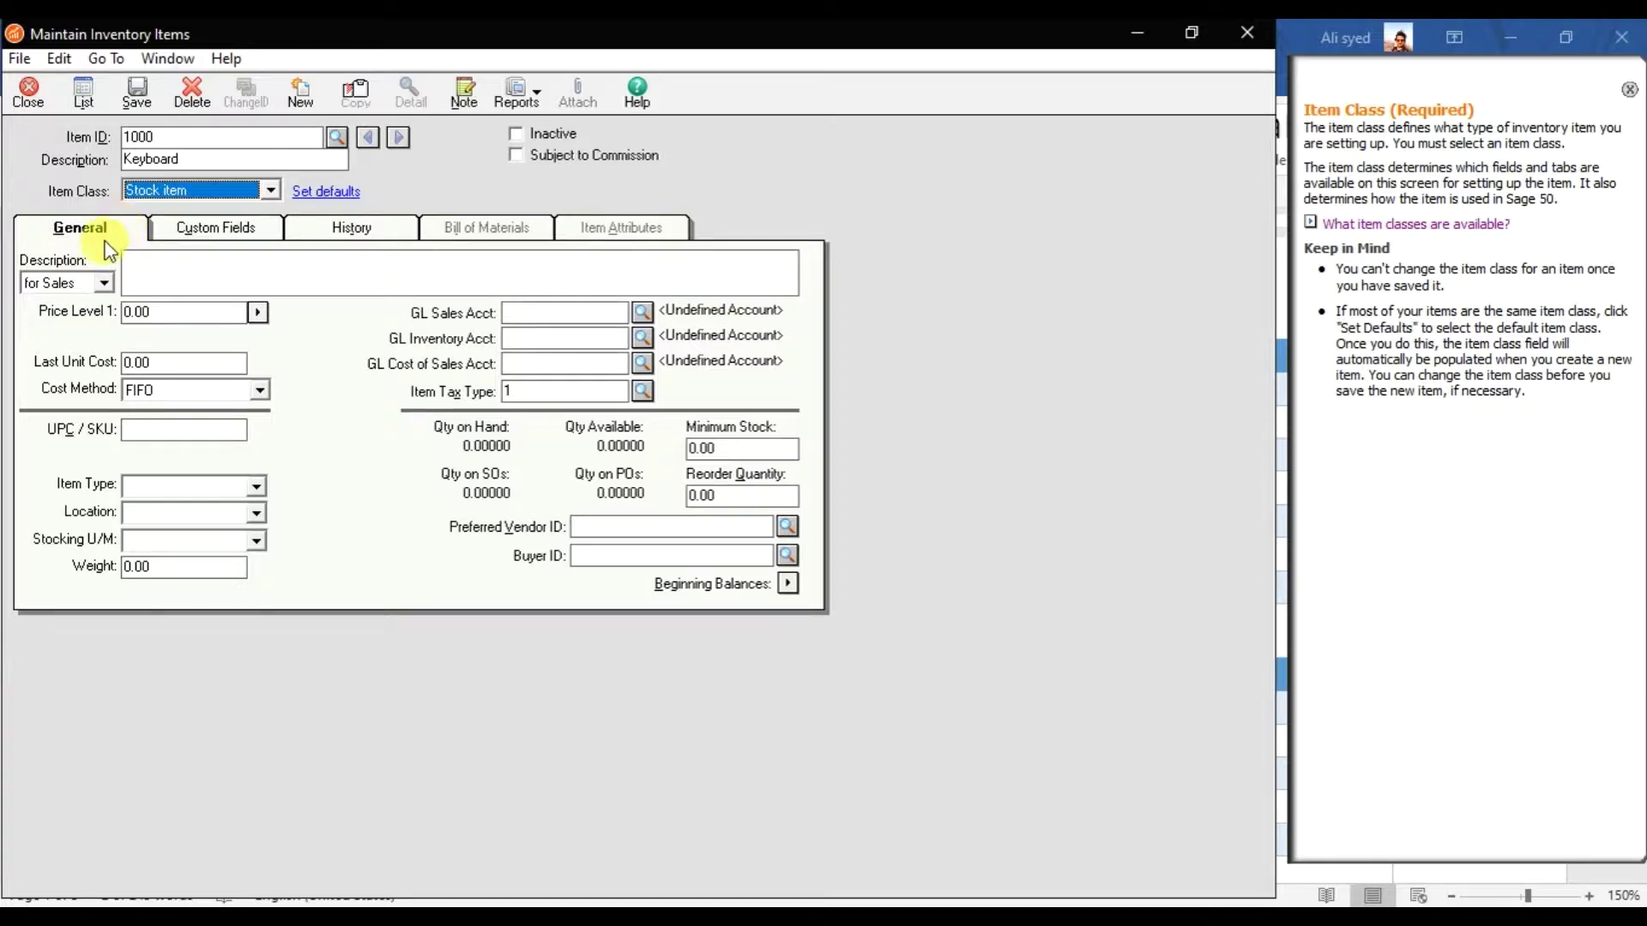
Select the for Sales description type and set the keyboard's cost method to Average
left_click(103, 283)
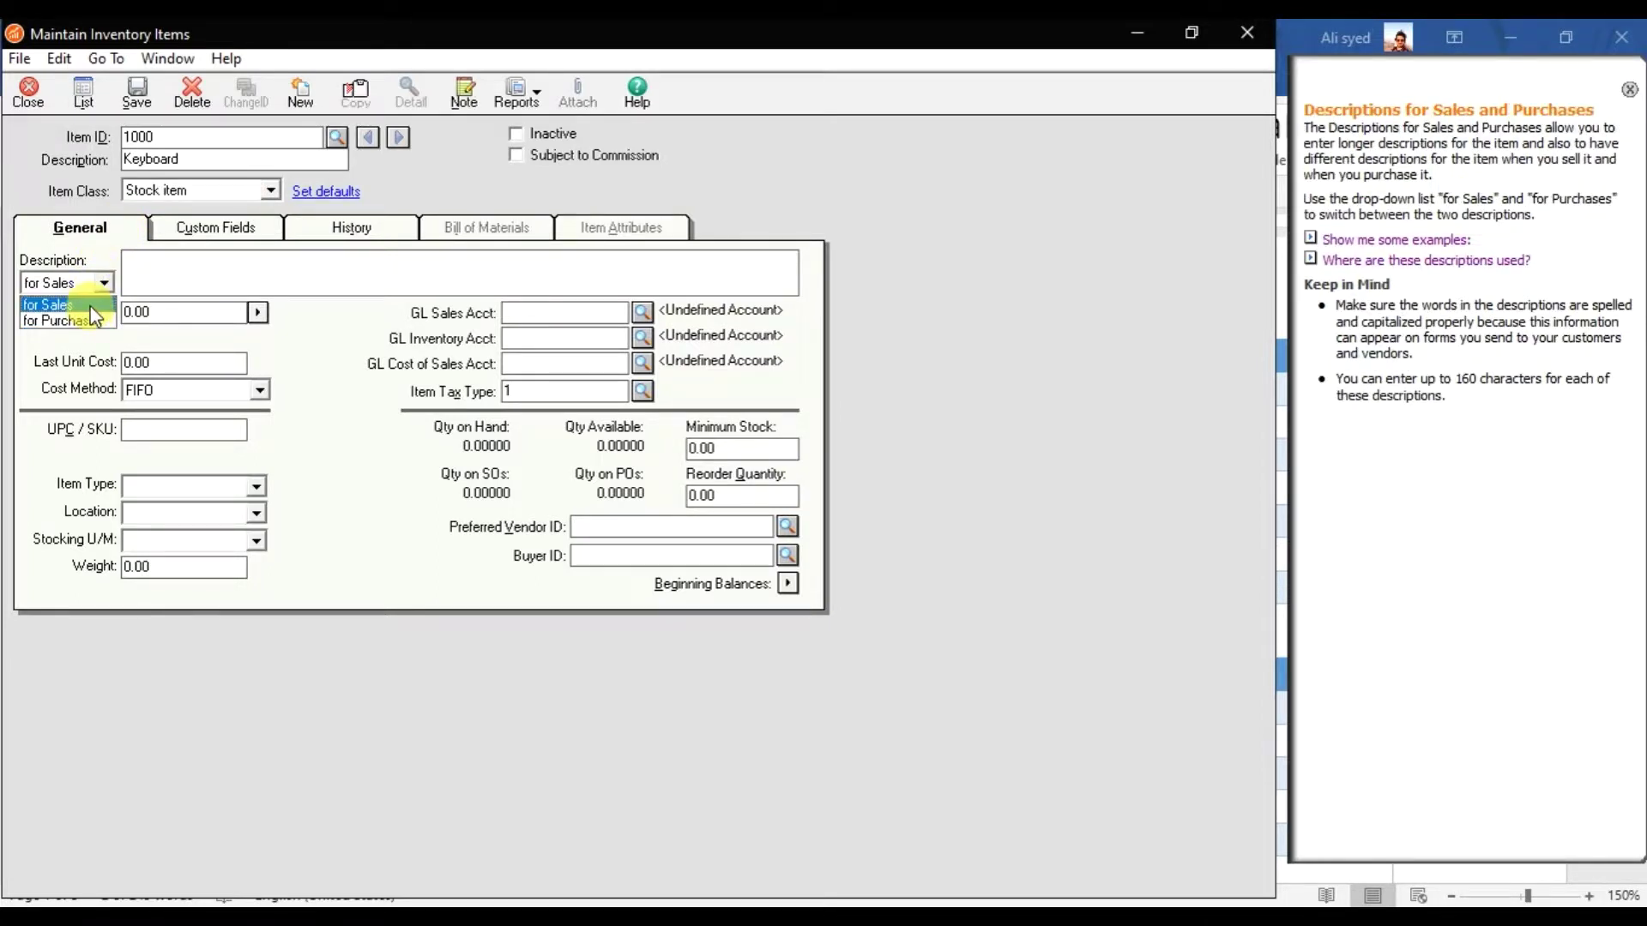
left_click(91, 305)
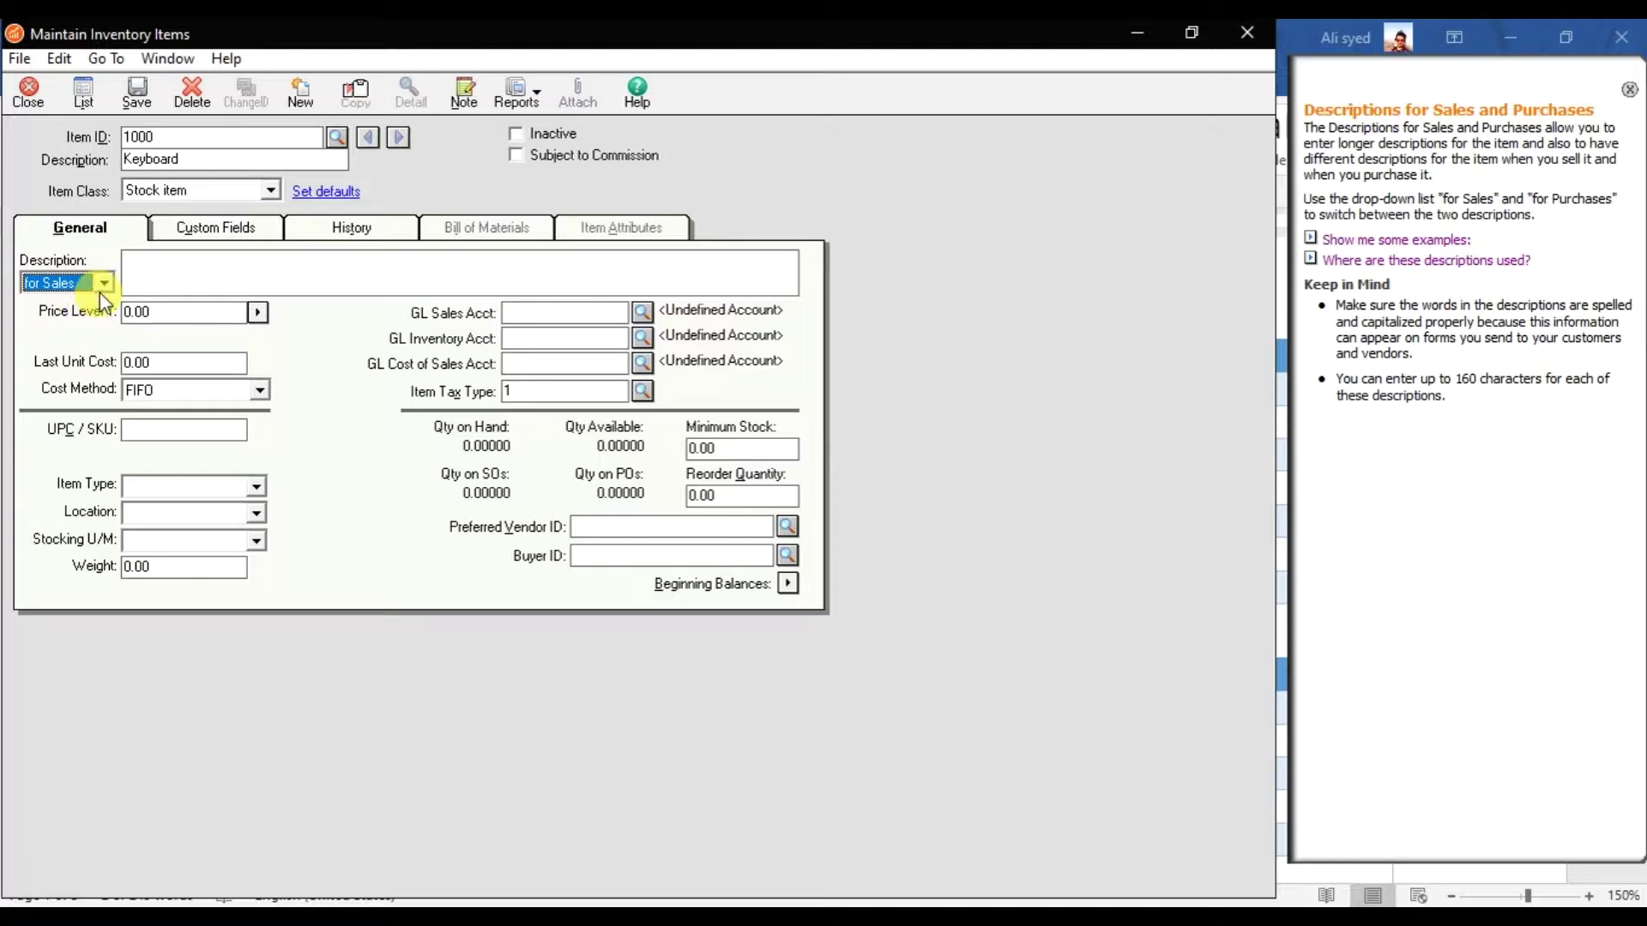
left_click(165, 282)
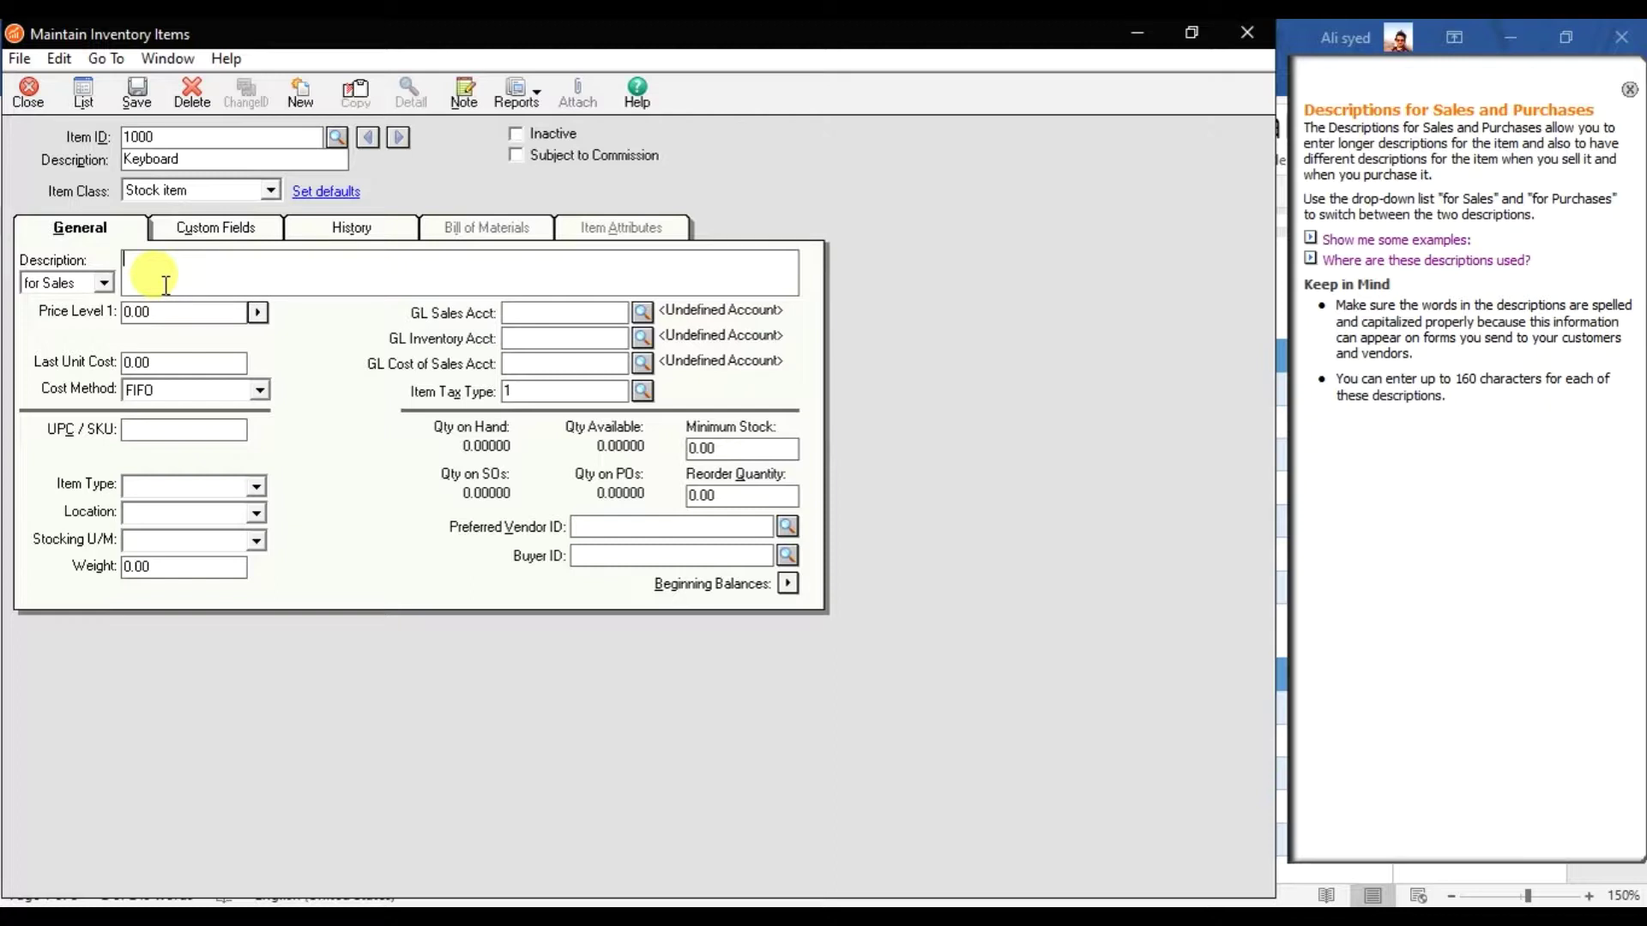
left_click(173, 313)
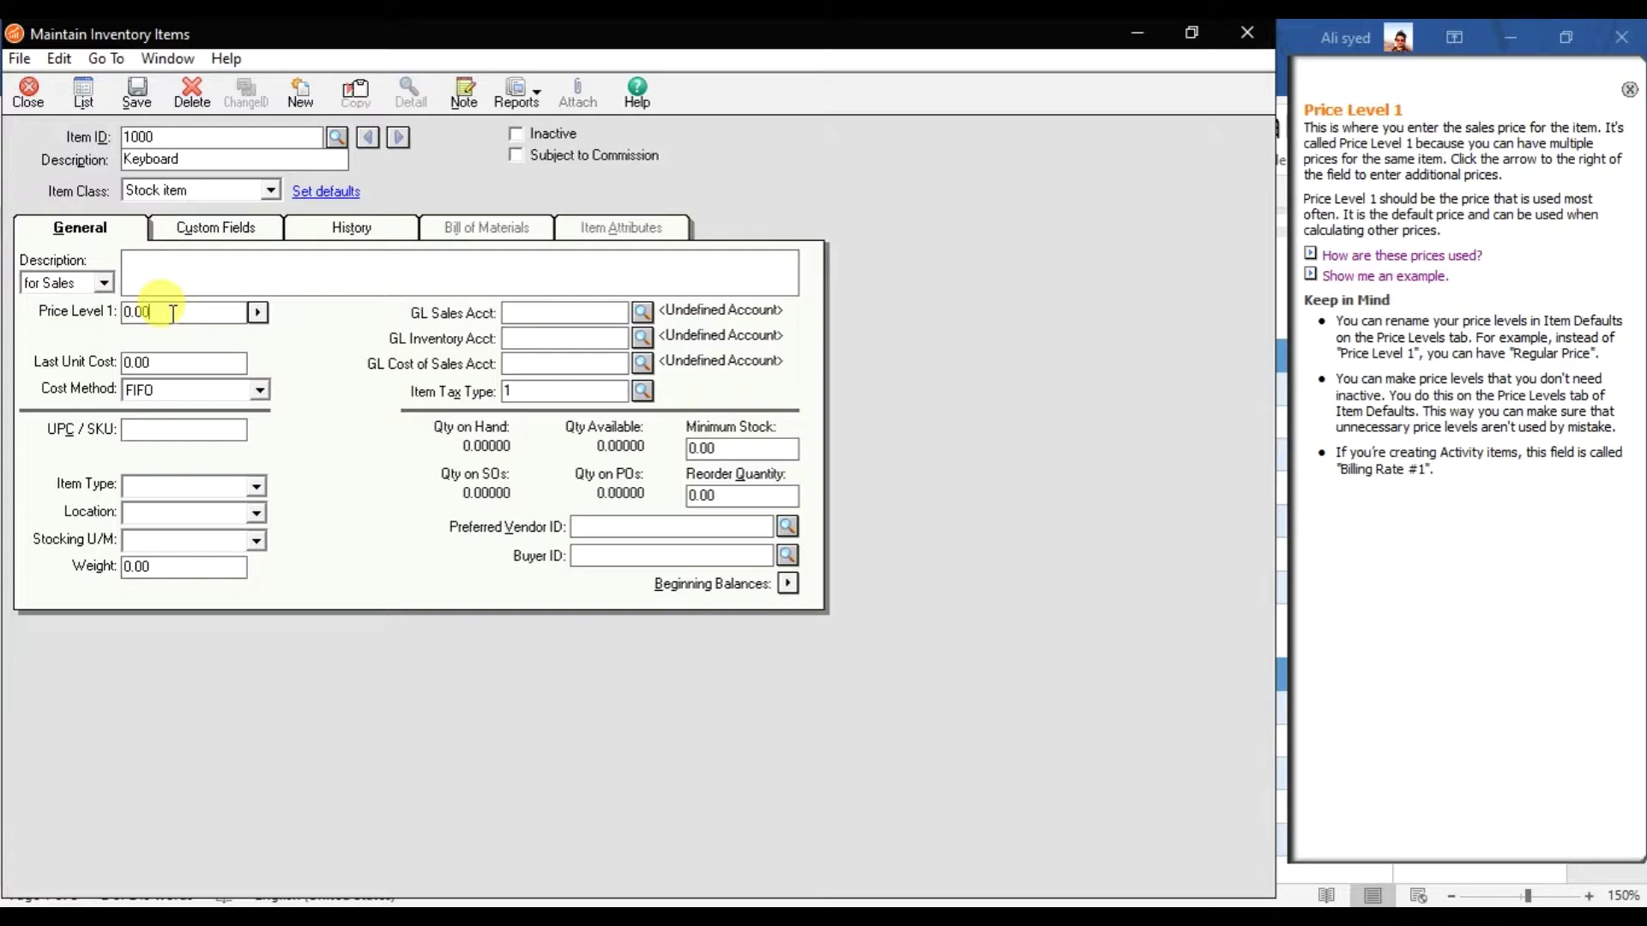
left_click(177, 367)
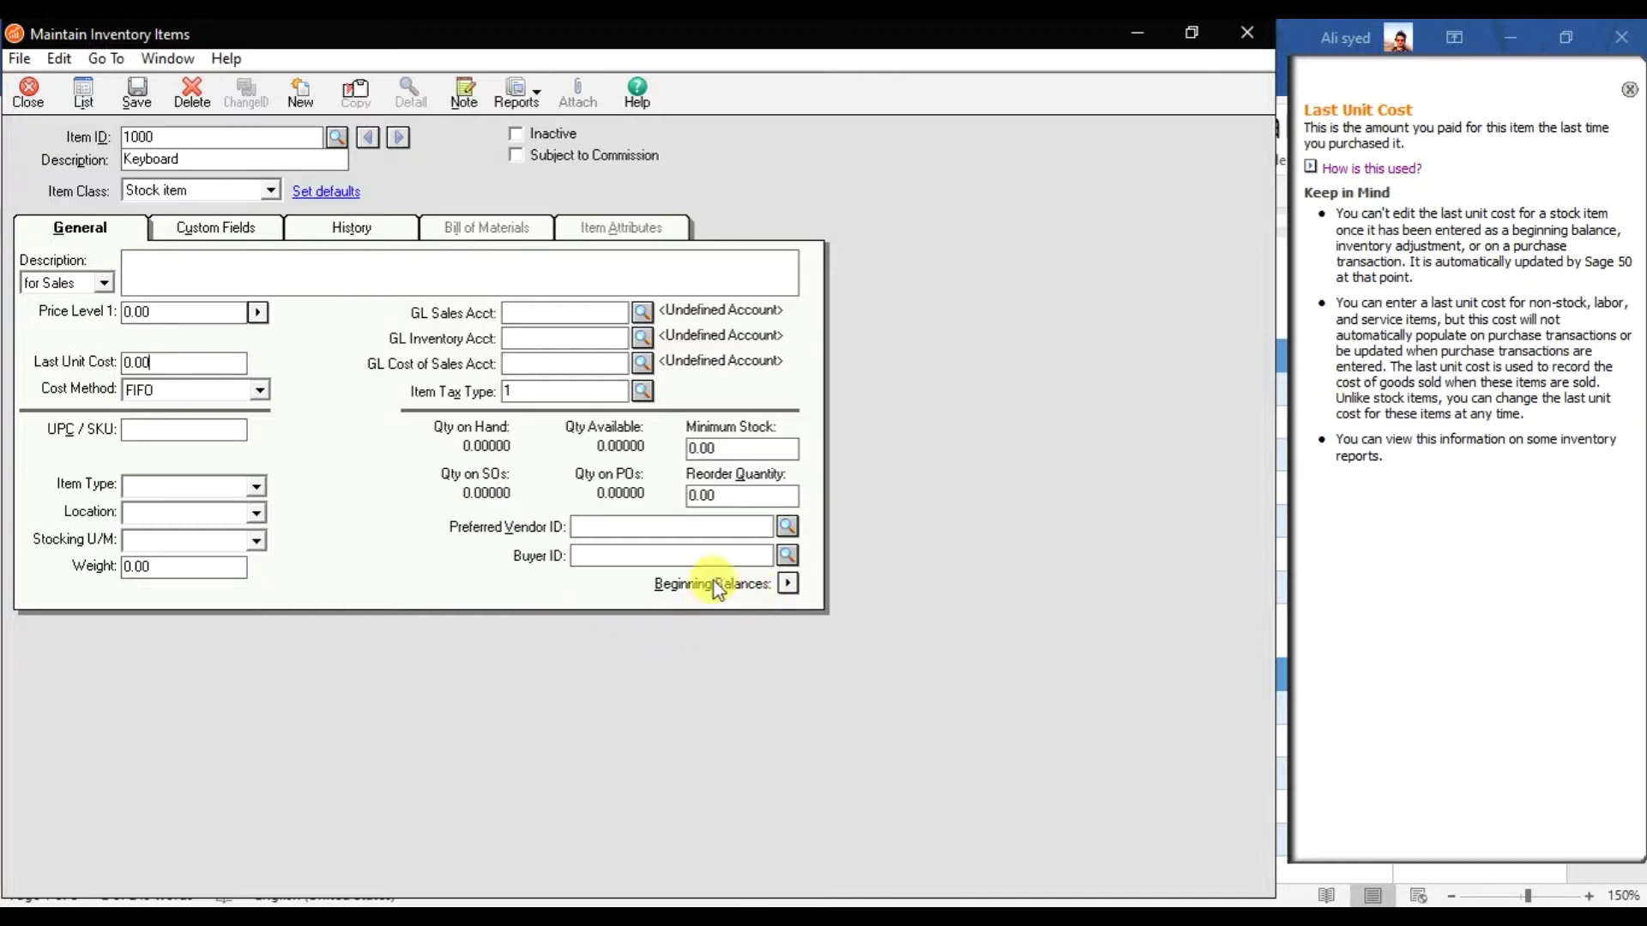
left_click(260, 394)
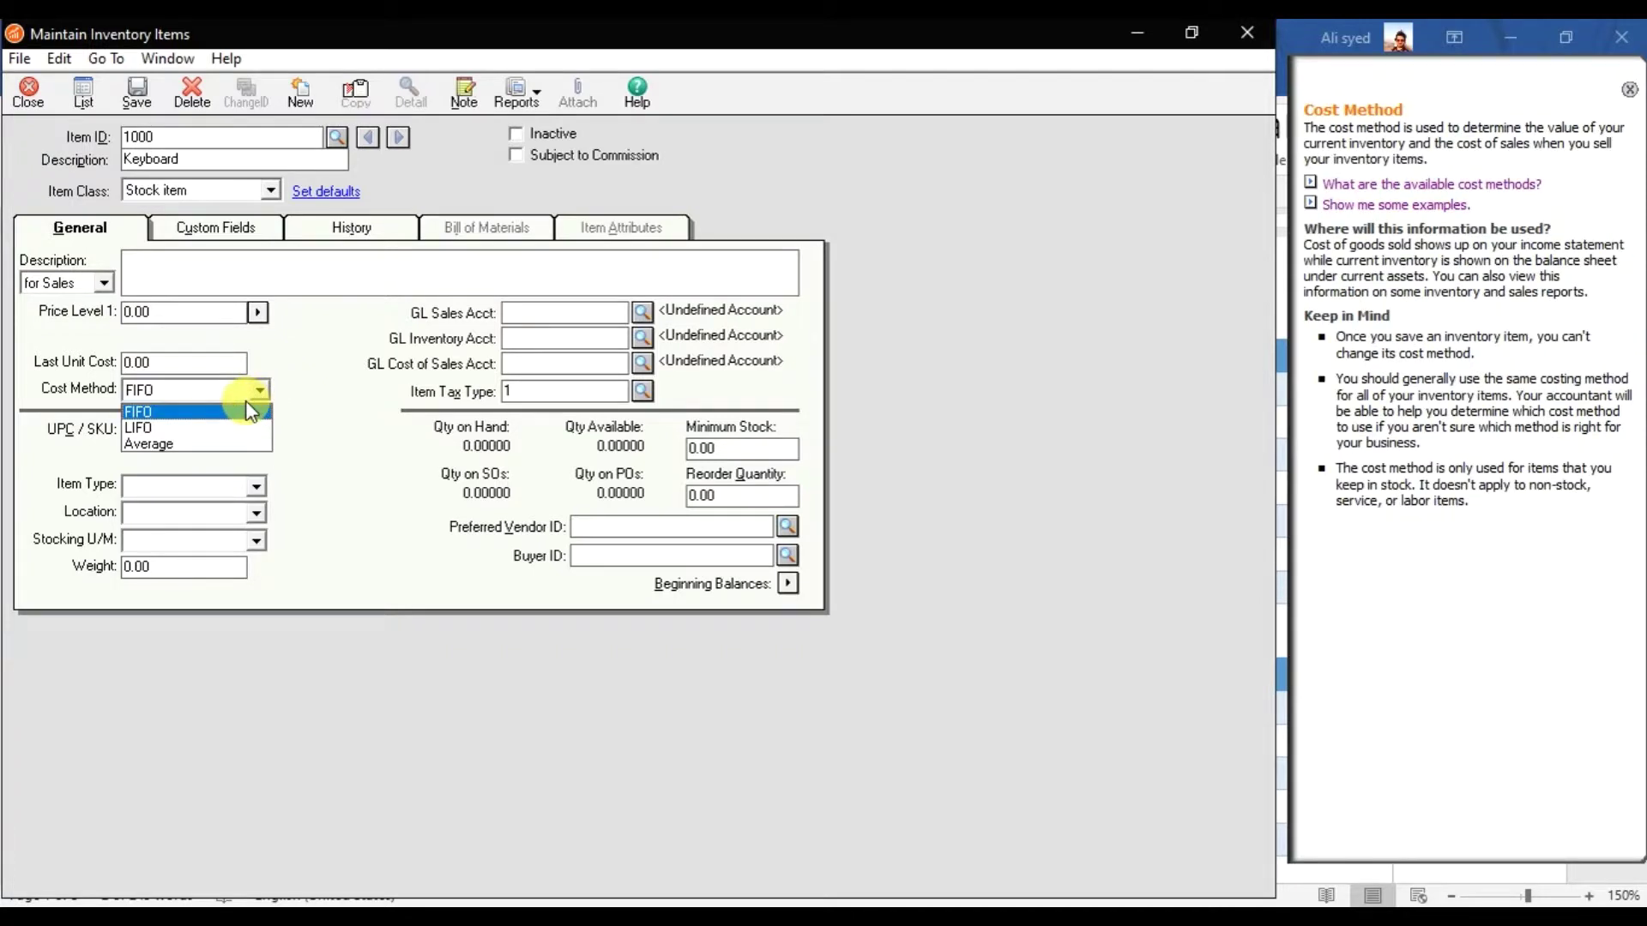
left_click(215, 443)
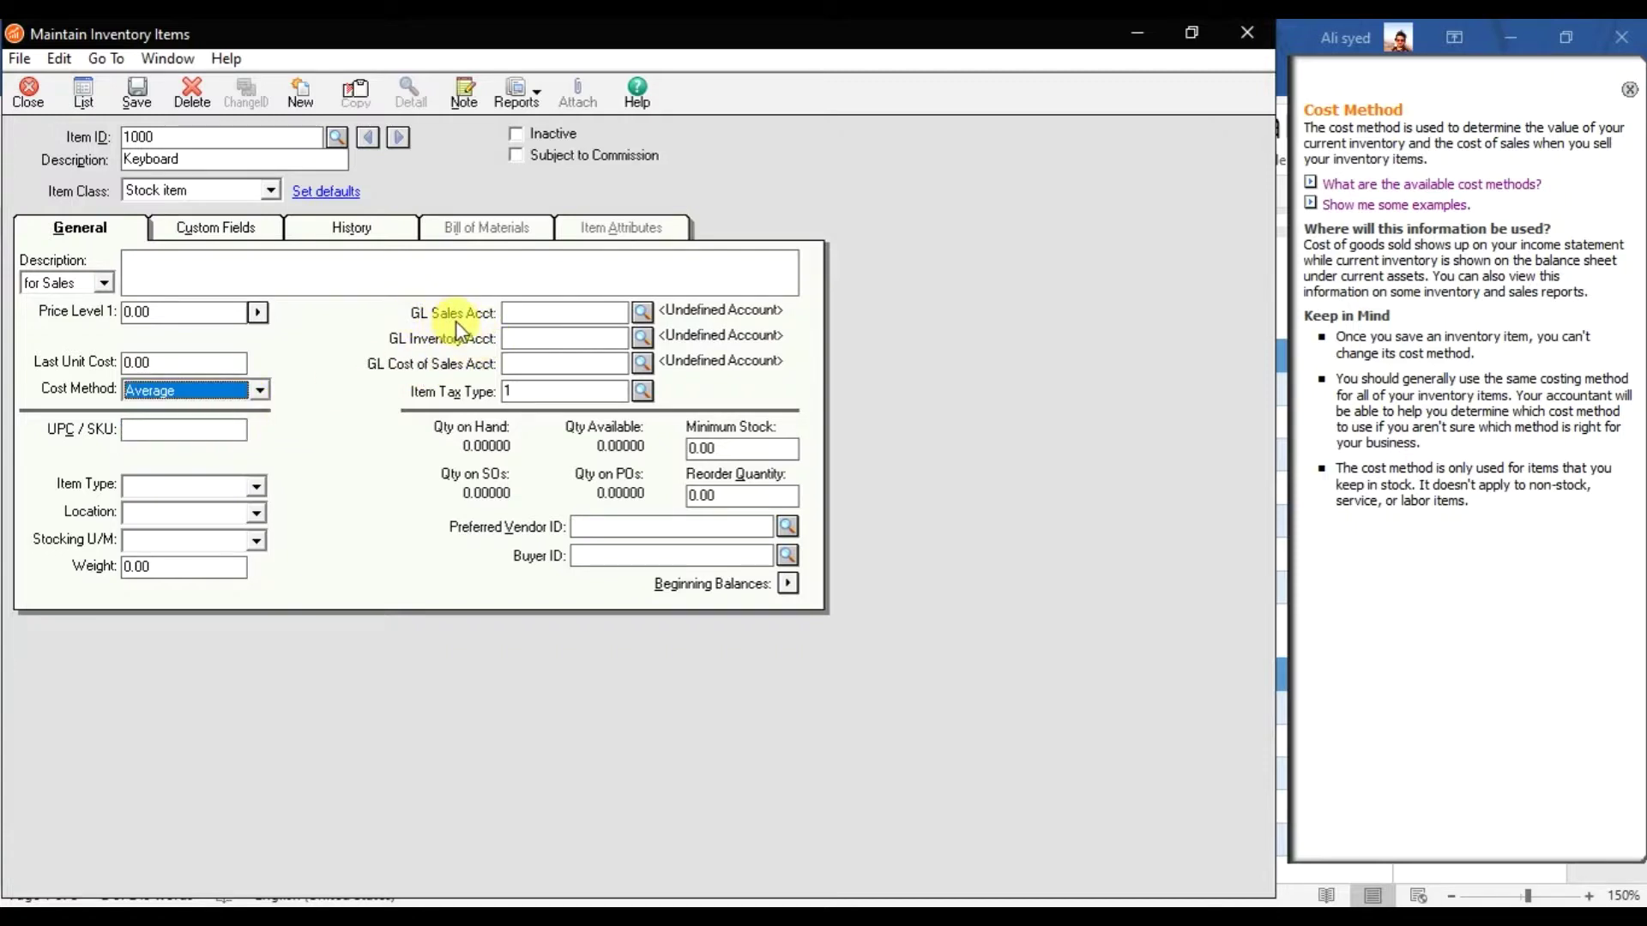
Assign the keyboard's GL accounts: 401 for sales, 108 for inventory and 501 for cost of sales
left_click(519, 315)
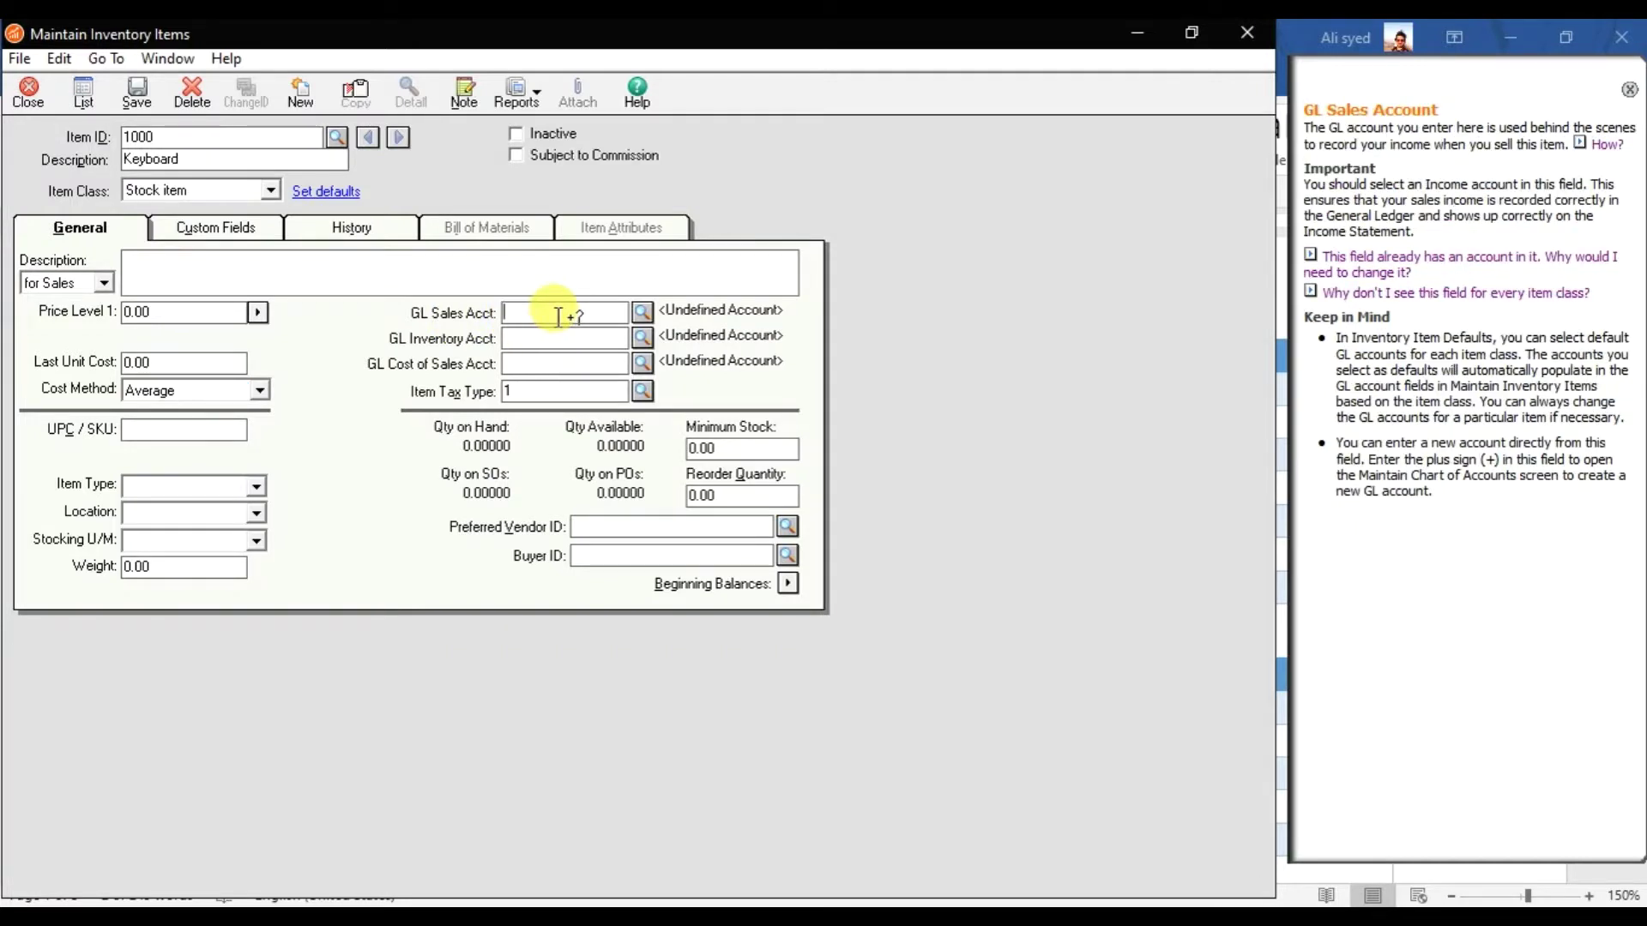
type("401")
key("Tab")
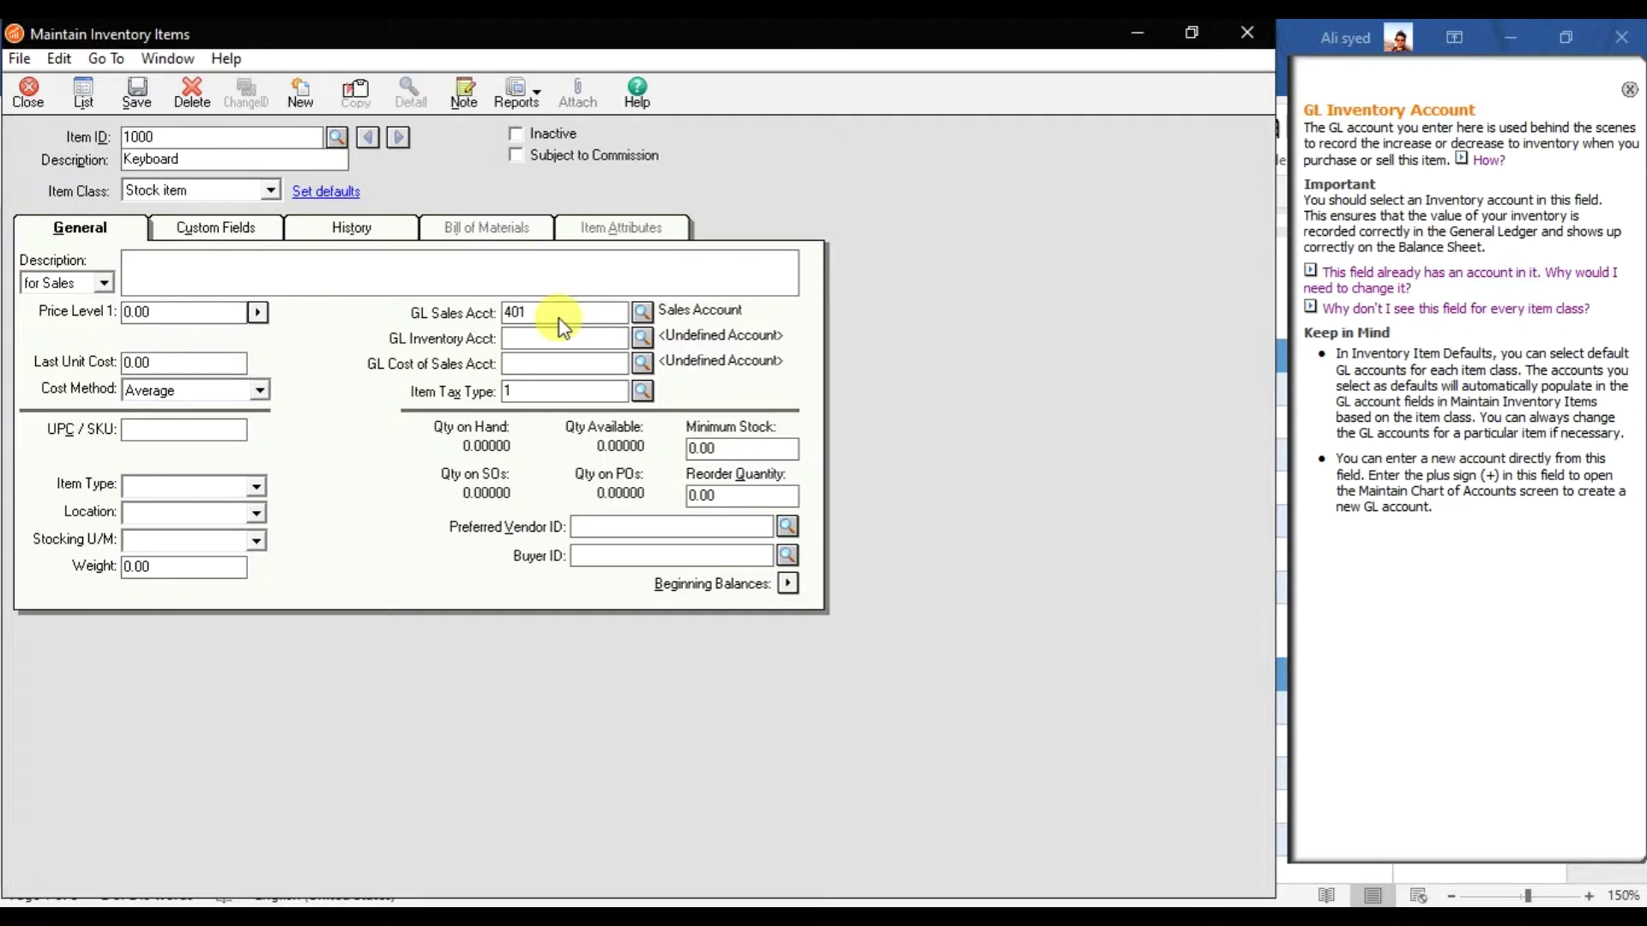
type("108")
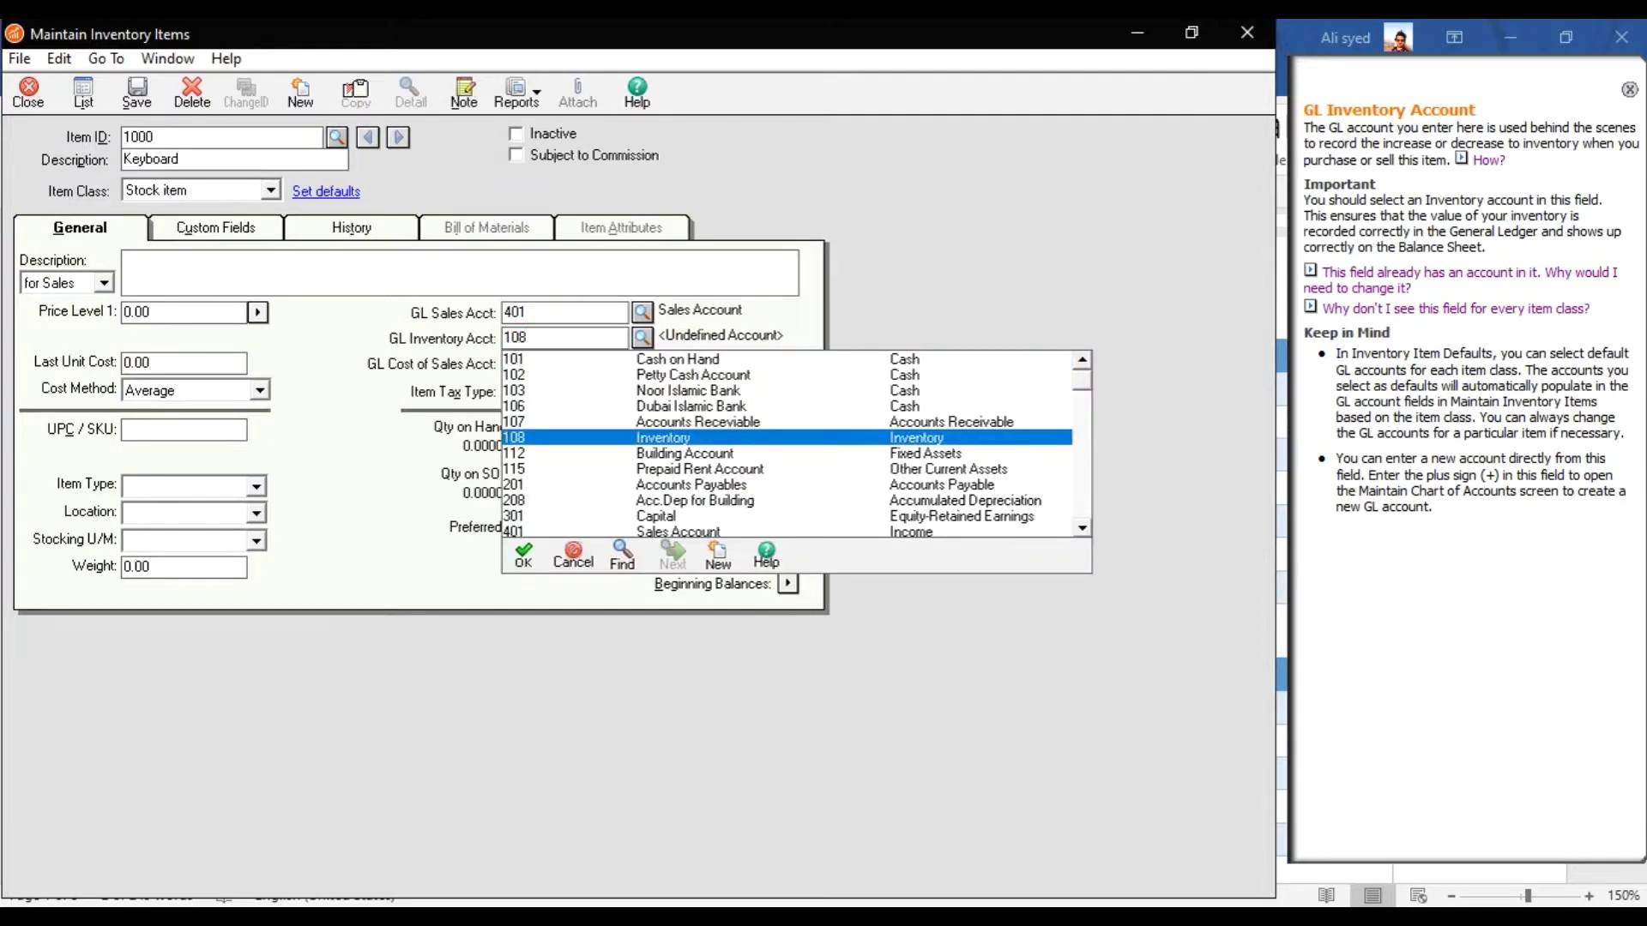
key("Tab")
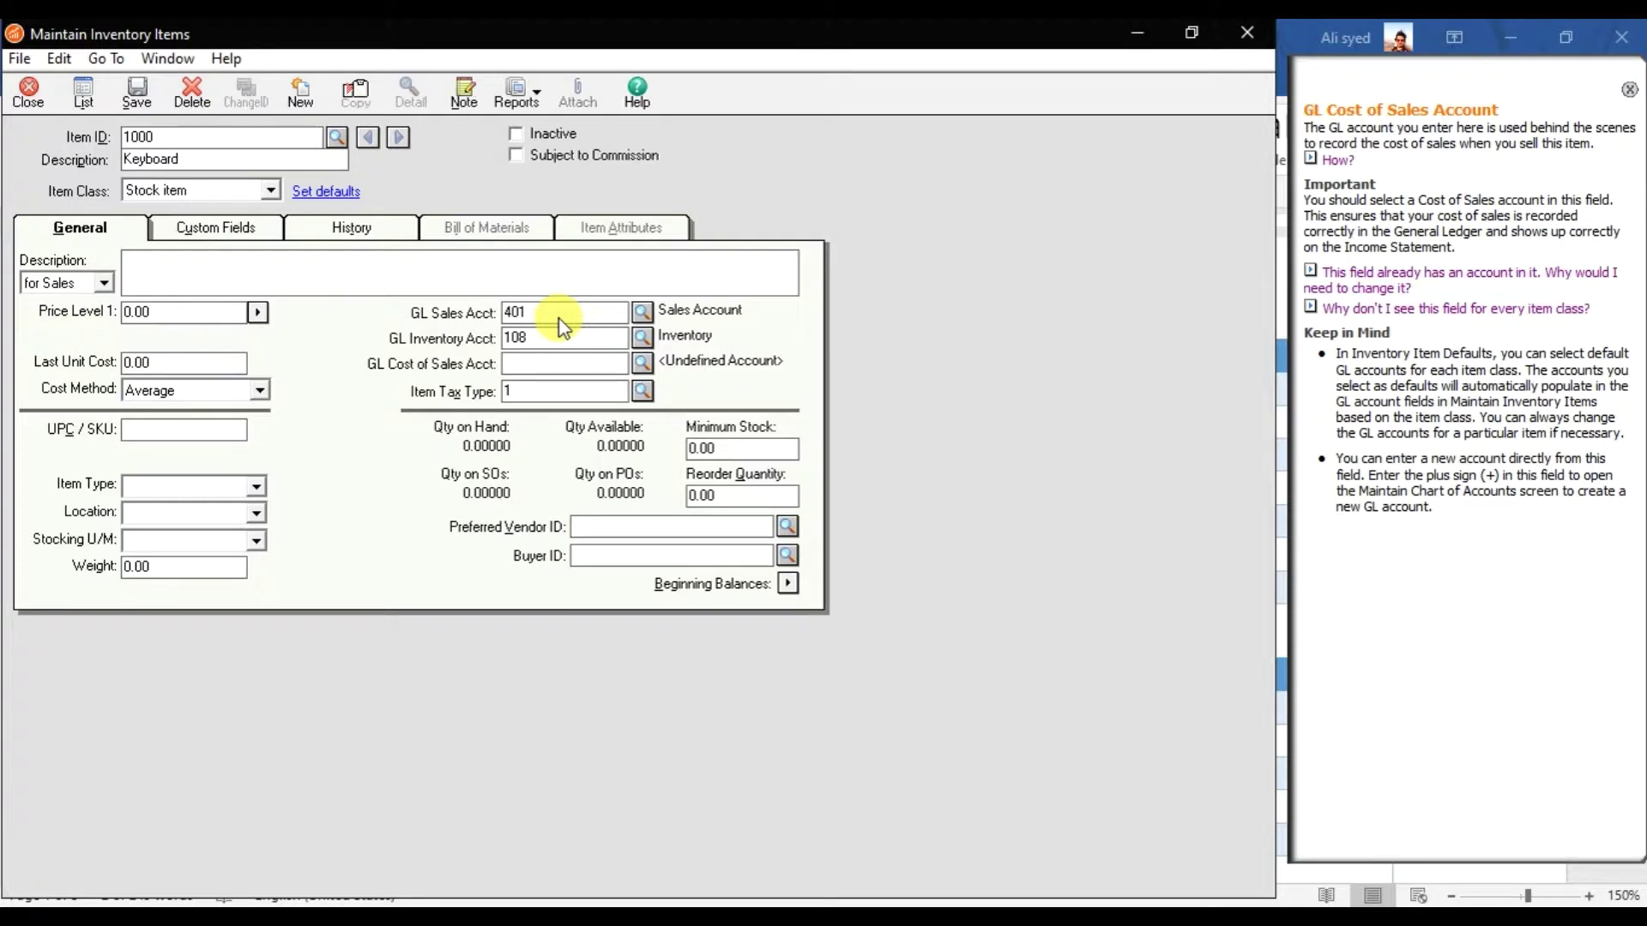
type("501")
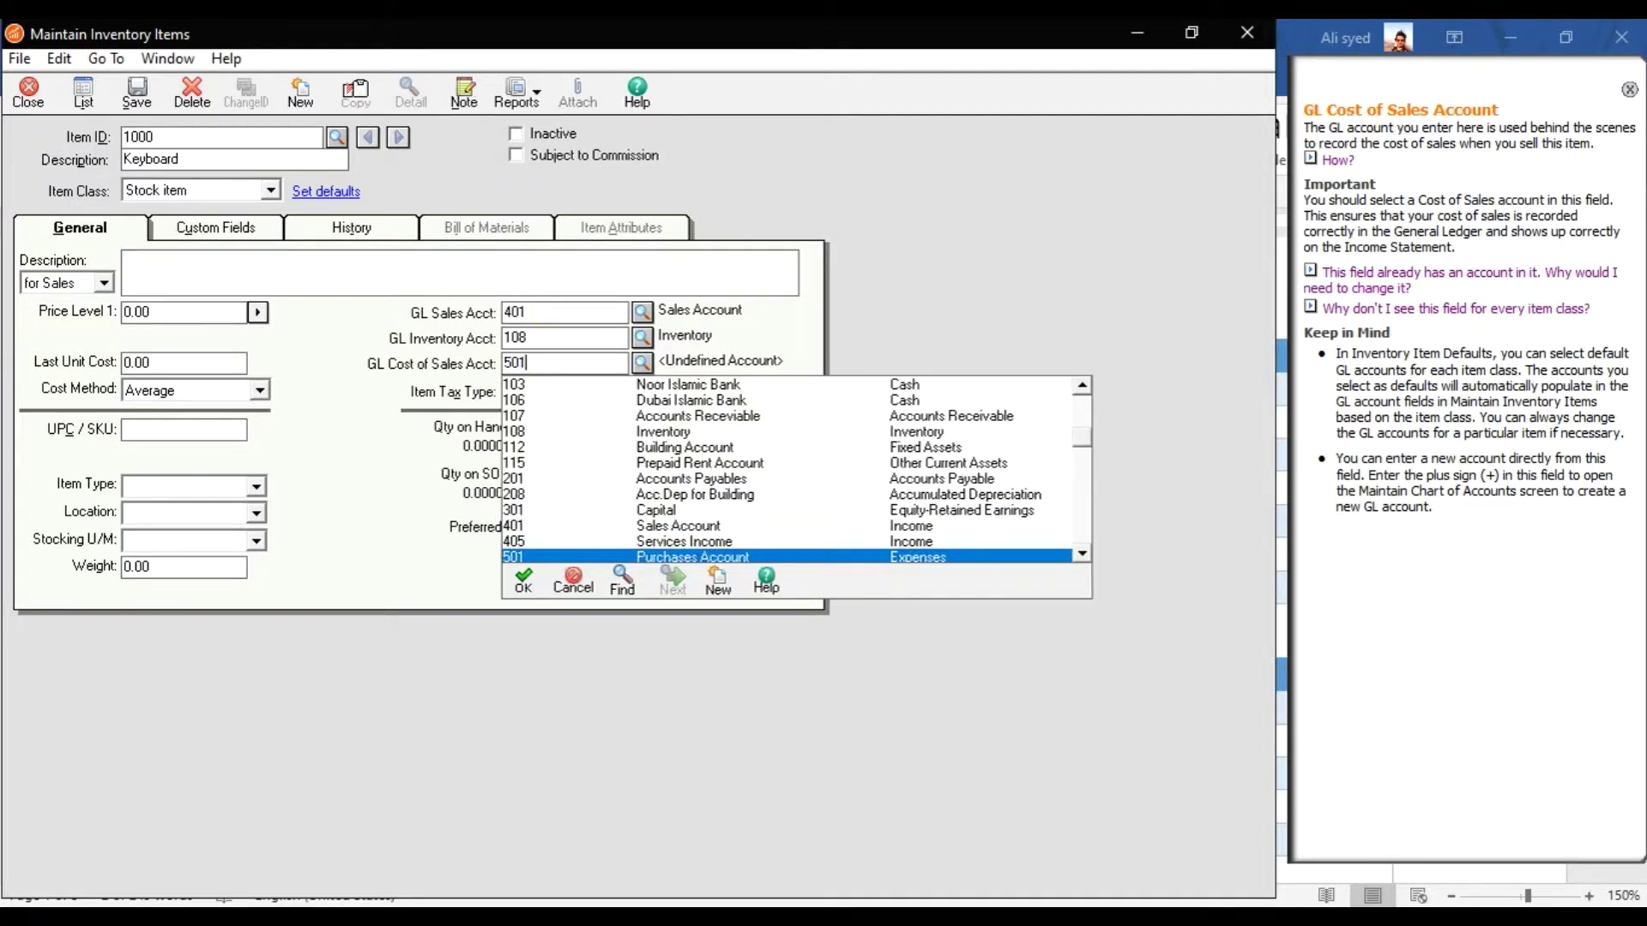
key("Tab")
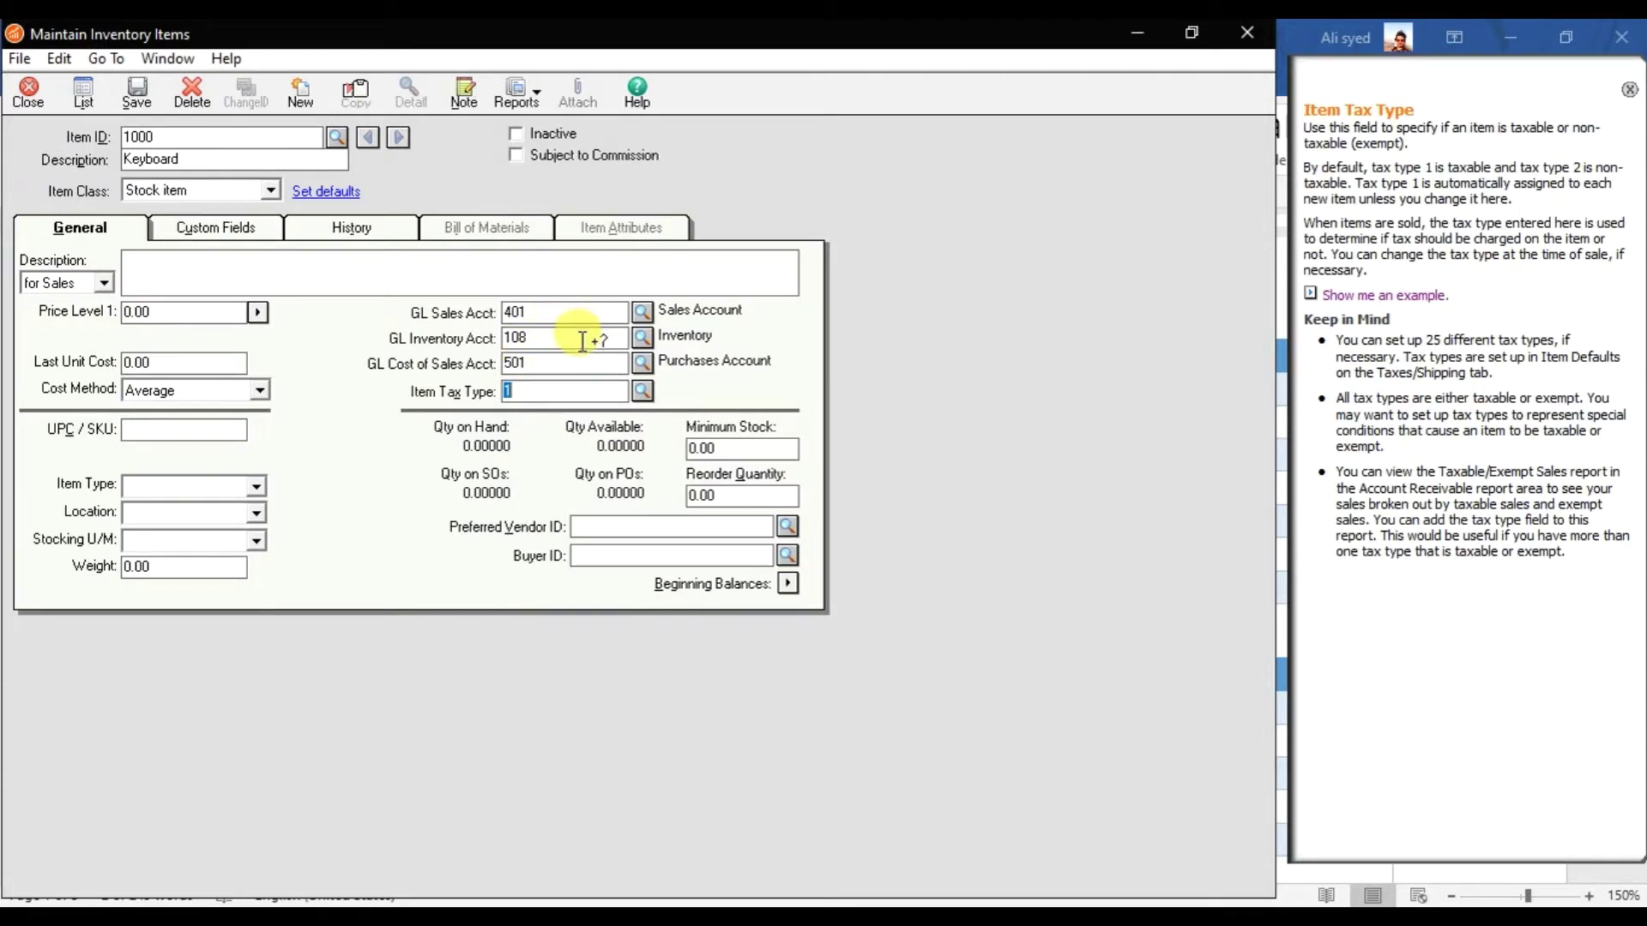
left_click(584, 345)
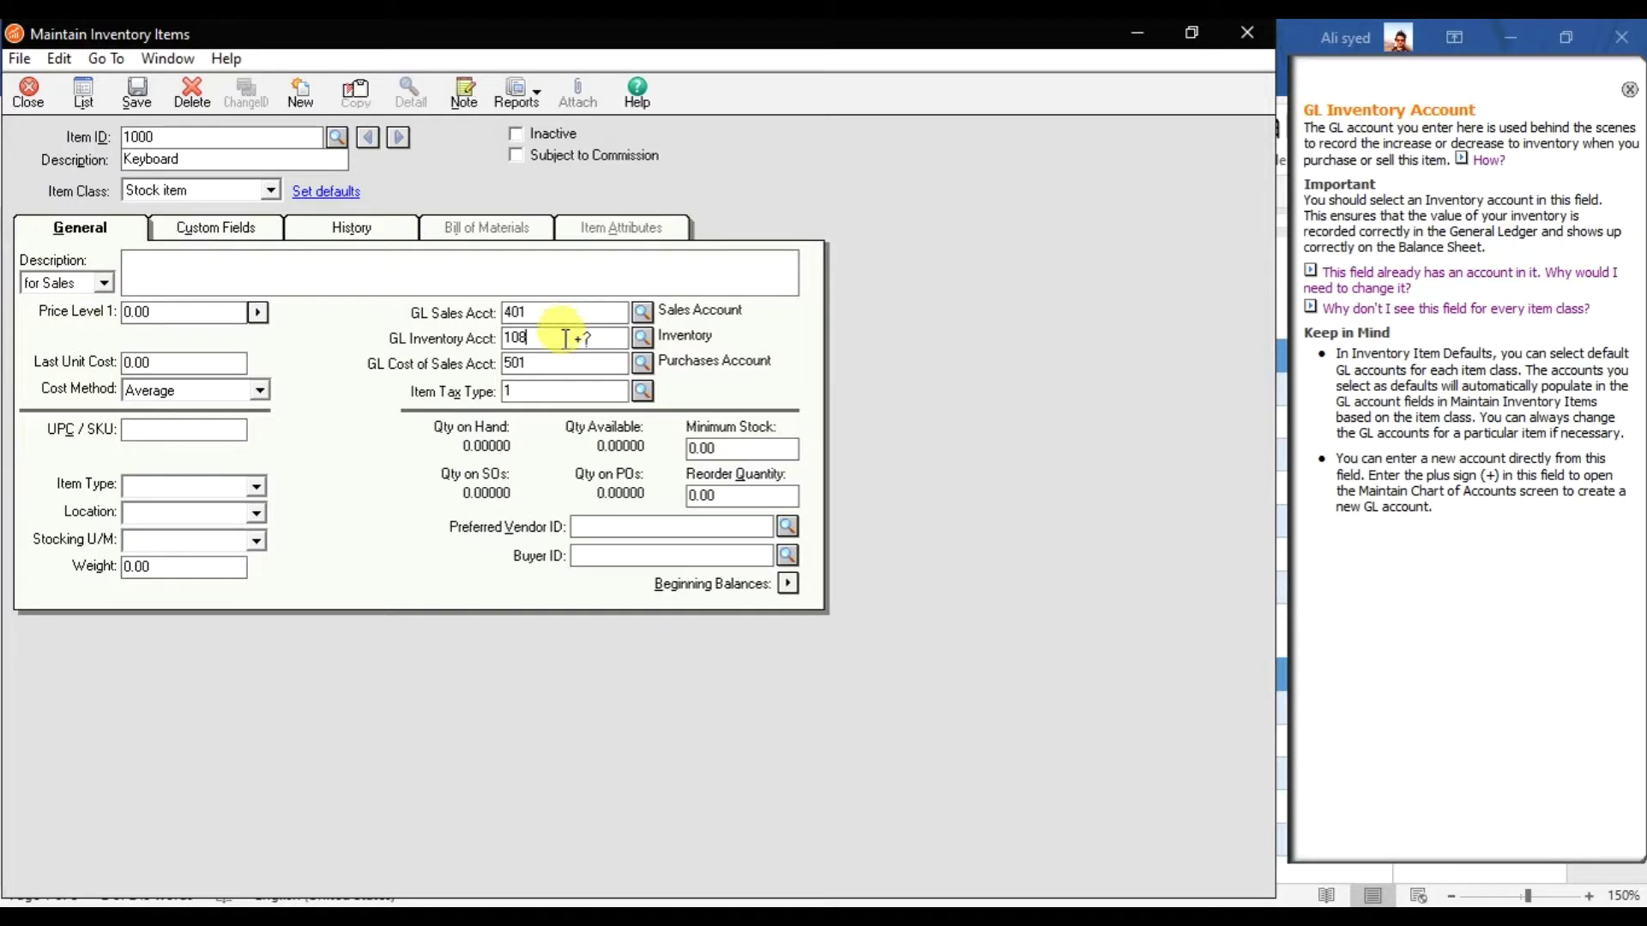
left_click(557, 366)
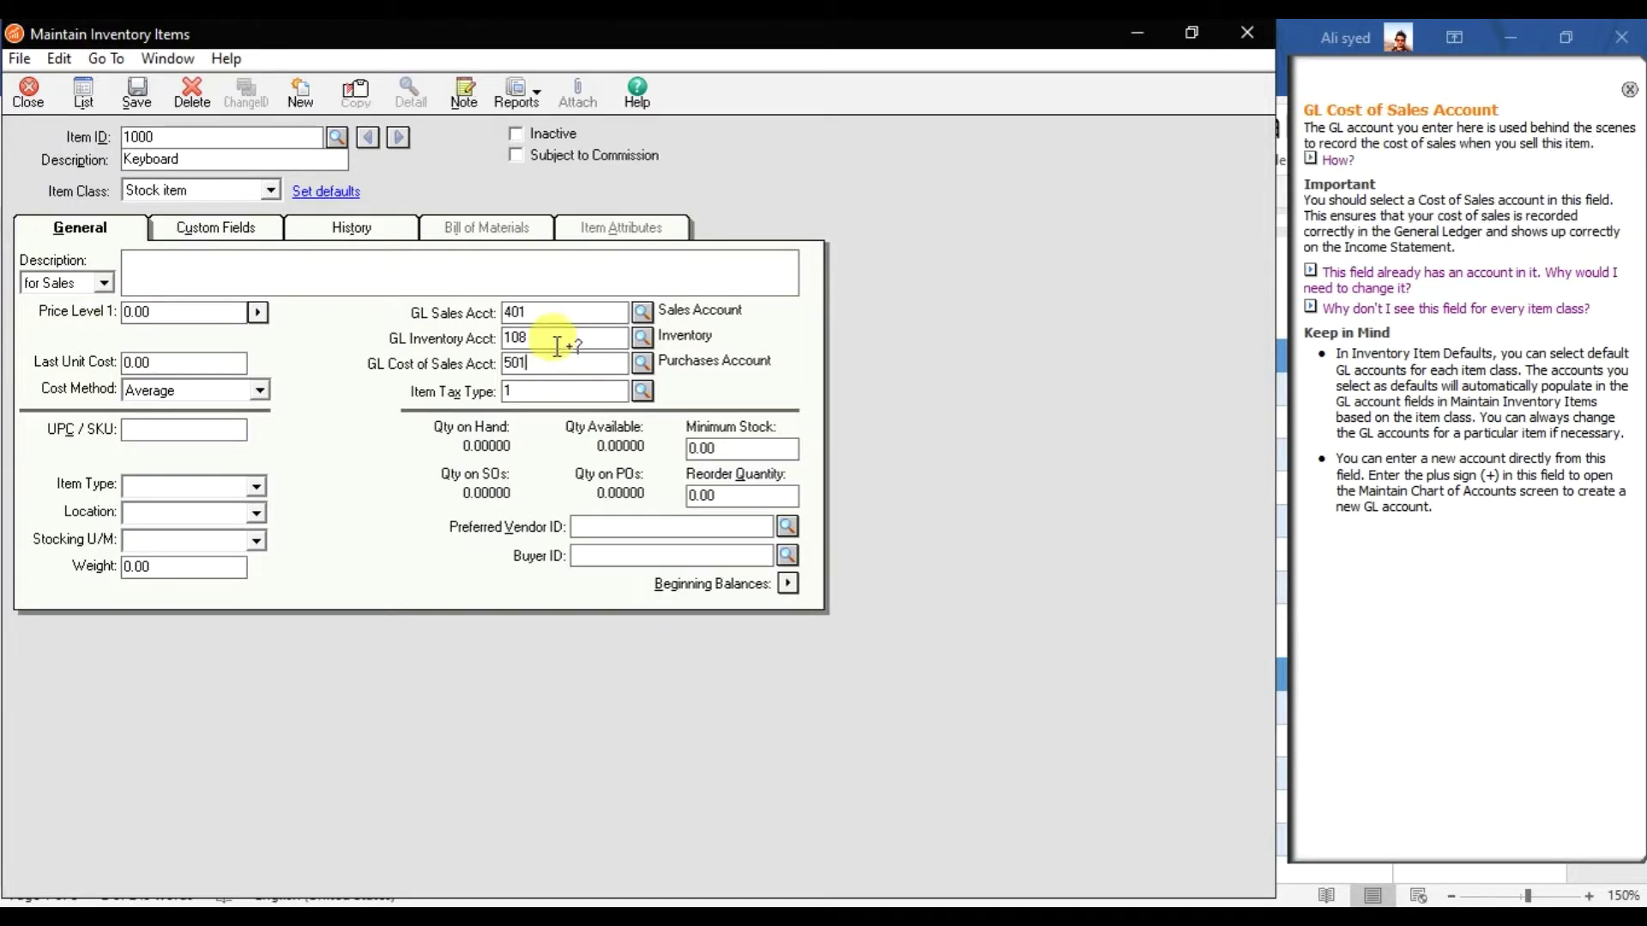
Review the keyboard's GL sales, inventory and cost of sales accounts, its item tax type and the UPC/SKU field
left_click(525, 340)
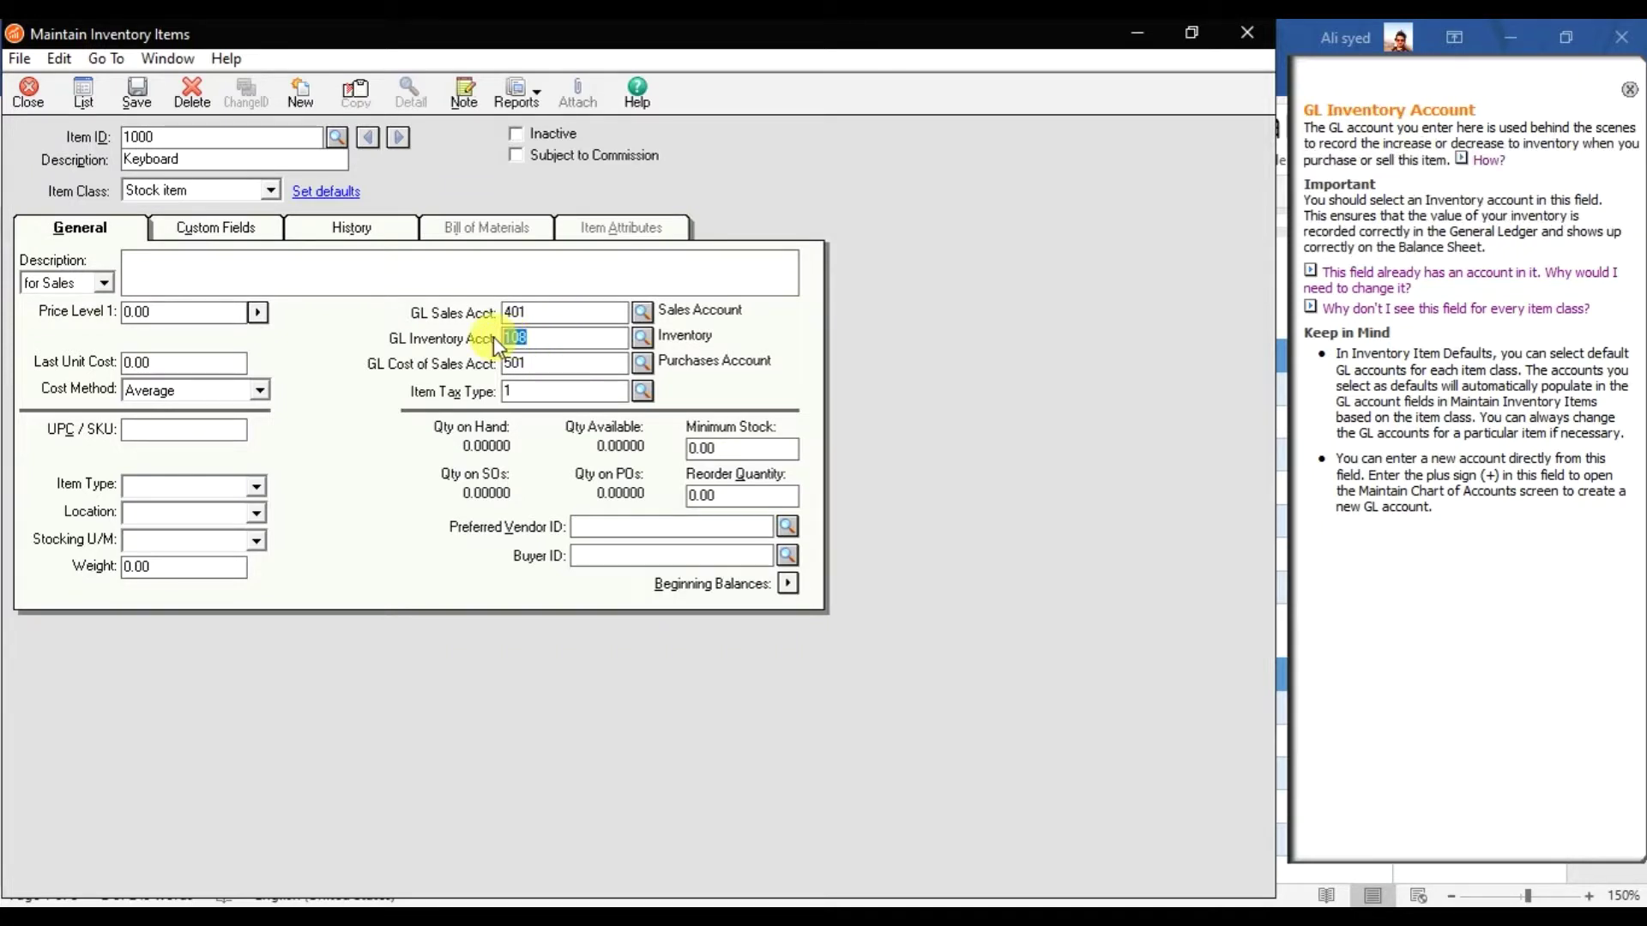
left_click(543, 315)
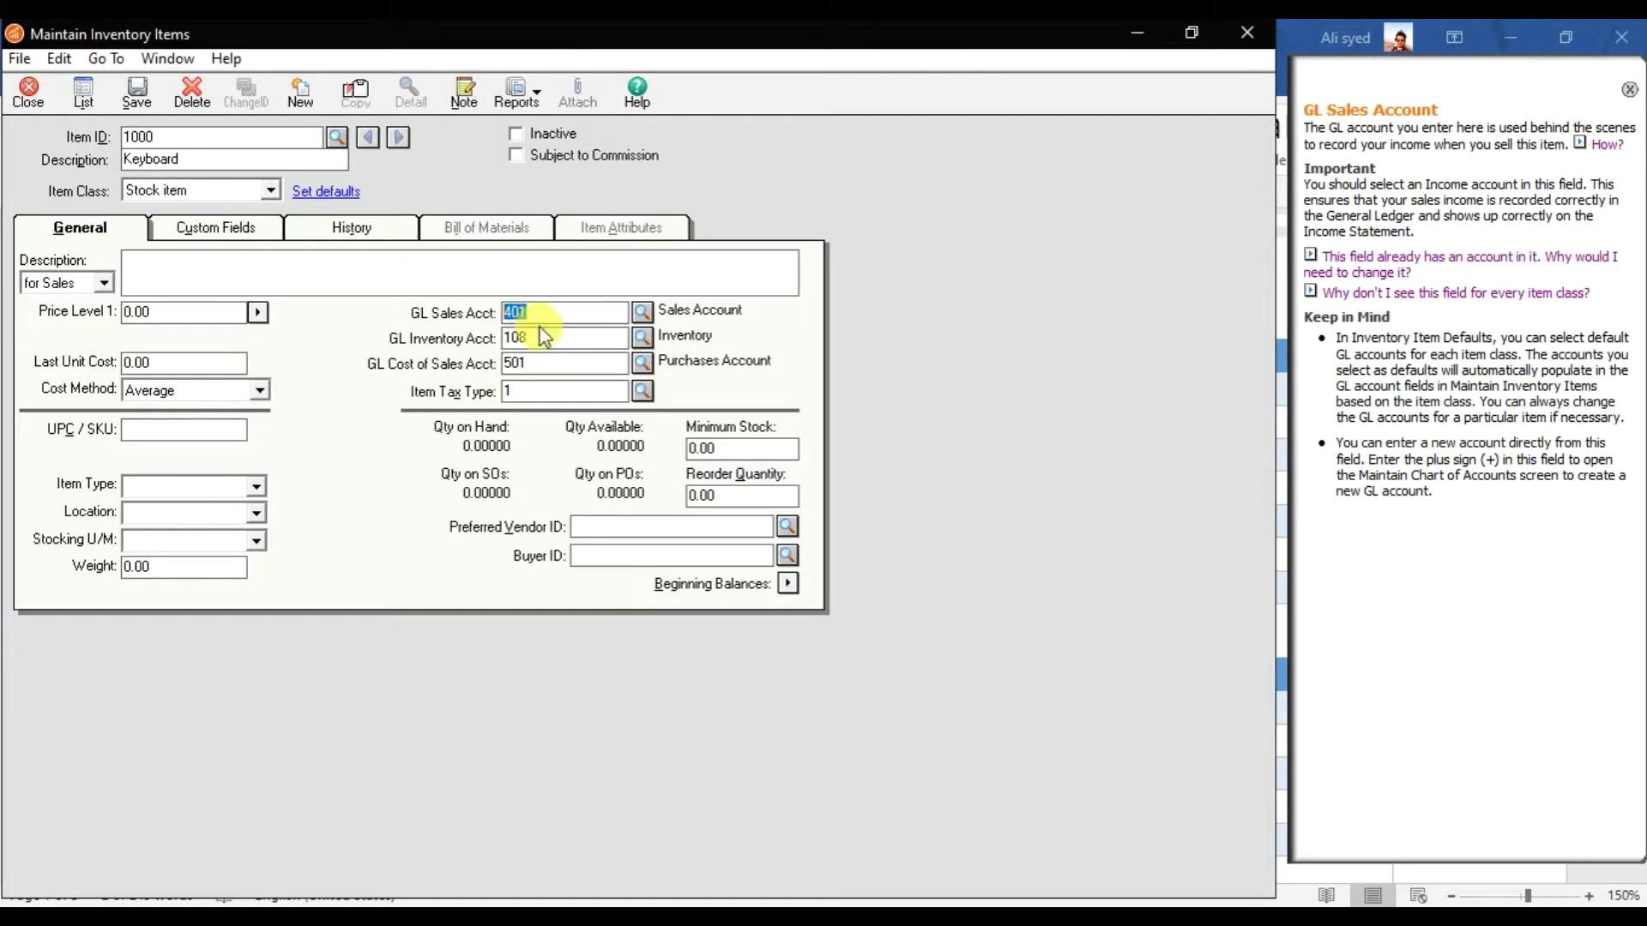
left_click(532, 366)
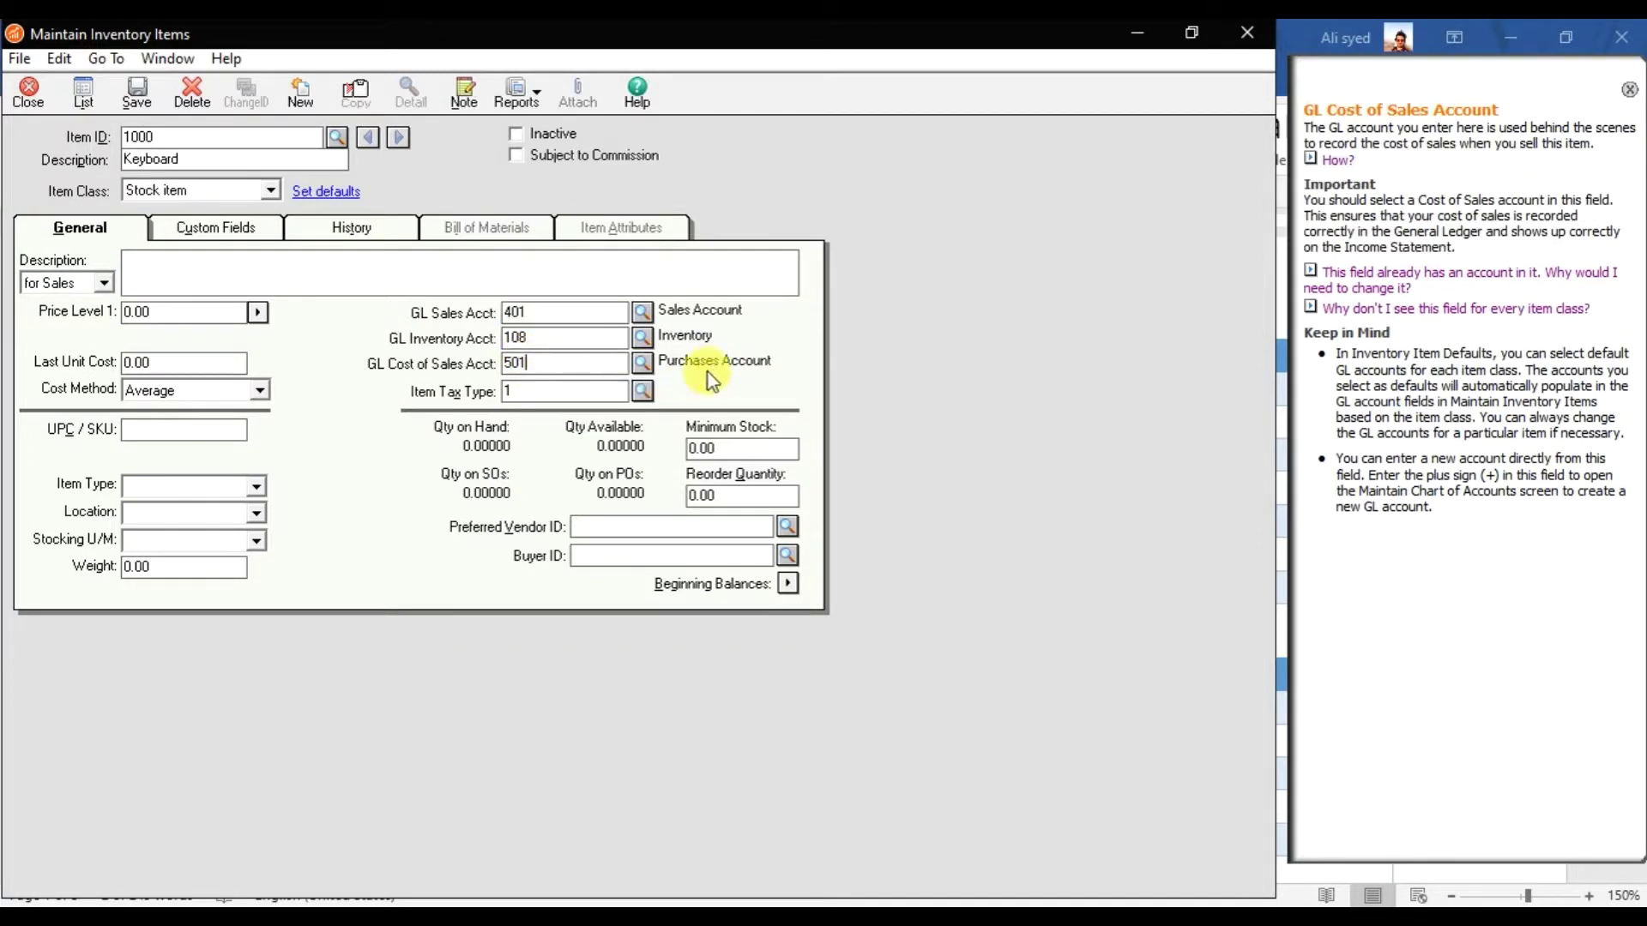
left_click(537, 394)
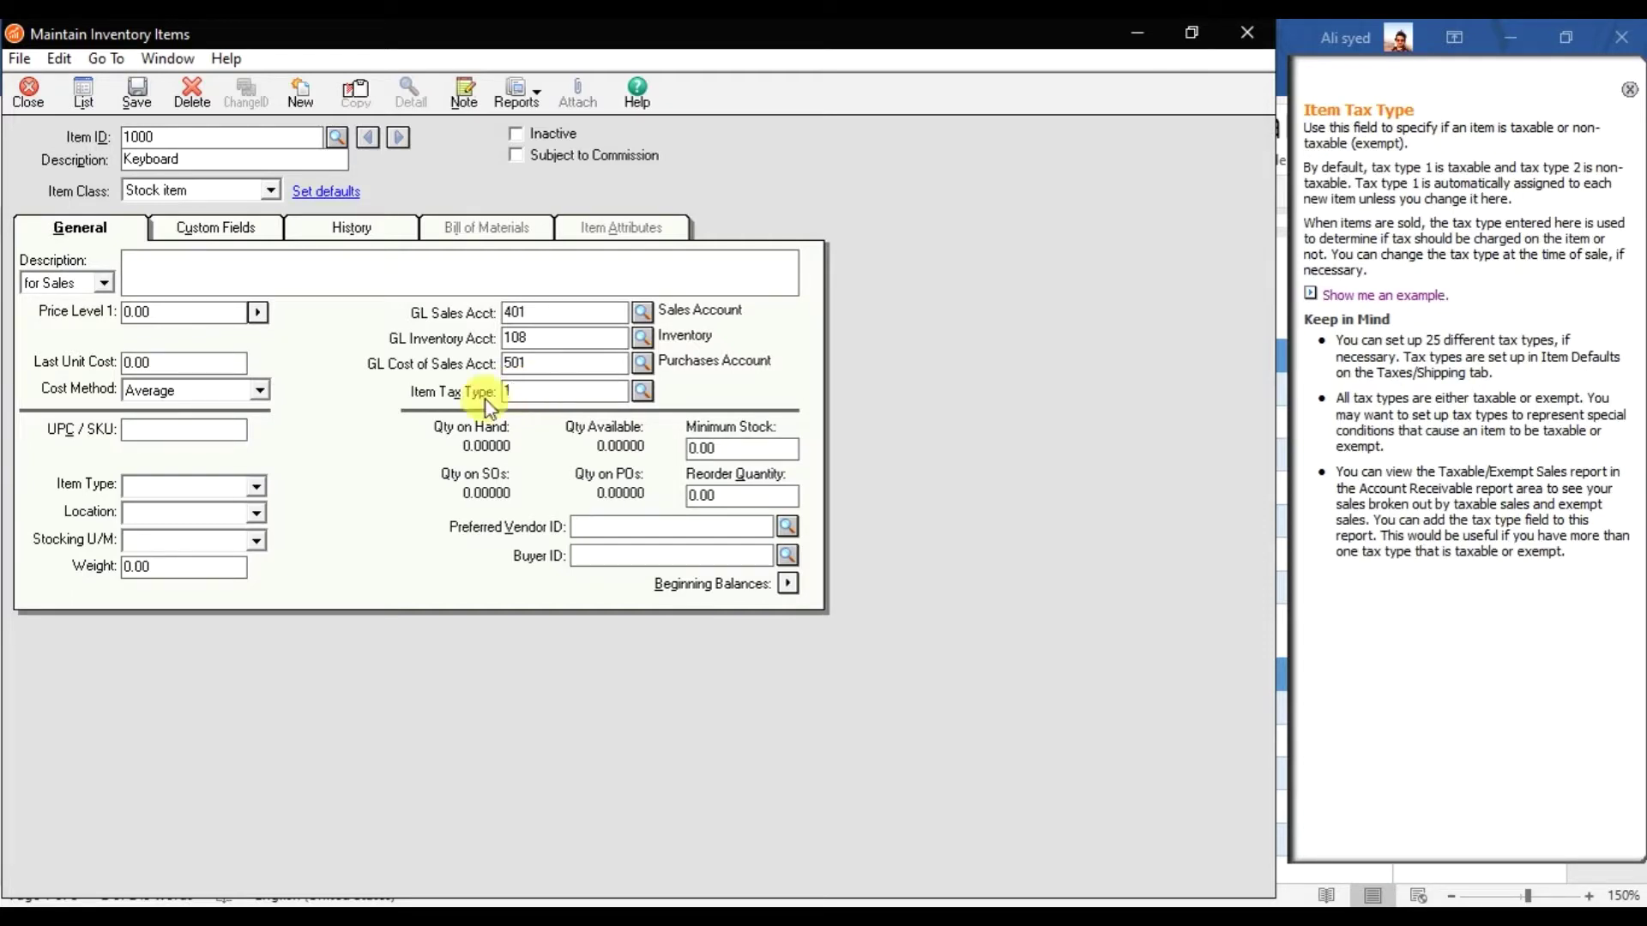
left_click(209, 433)
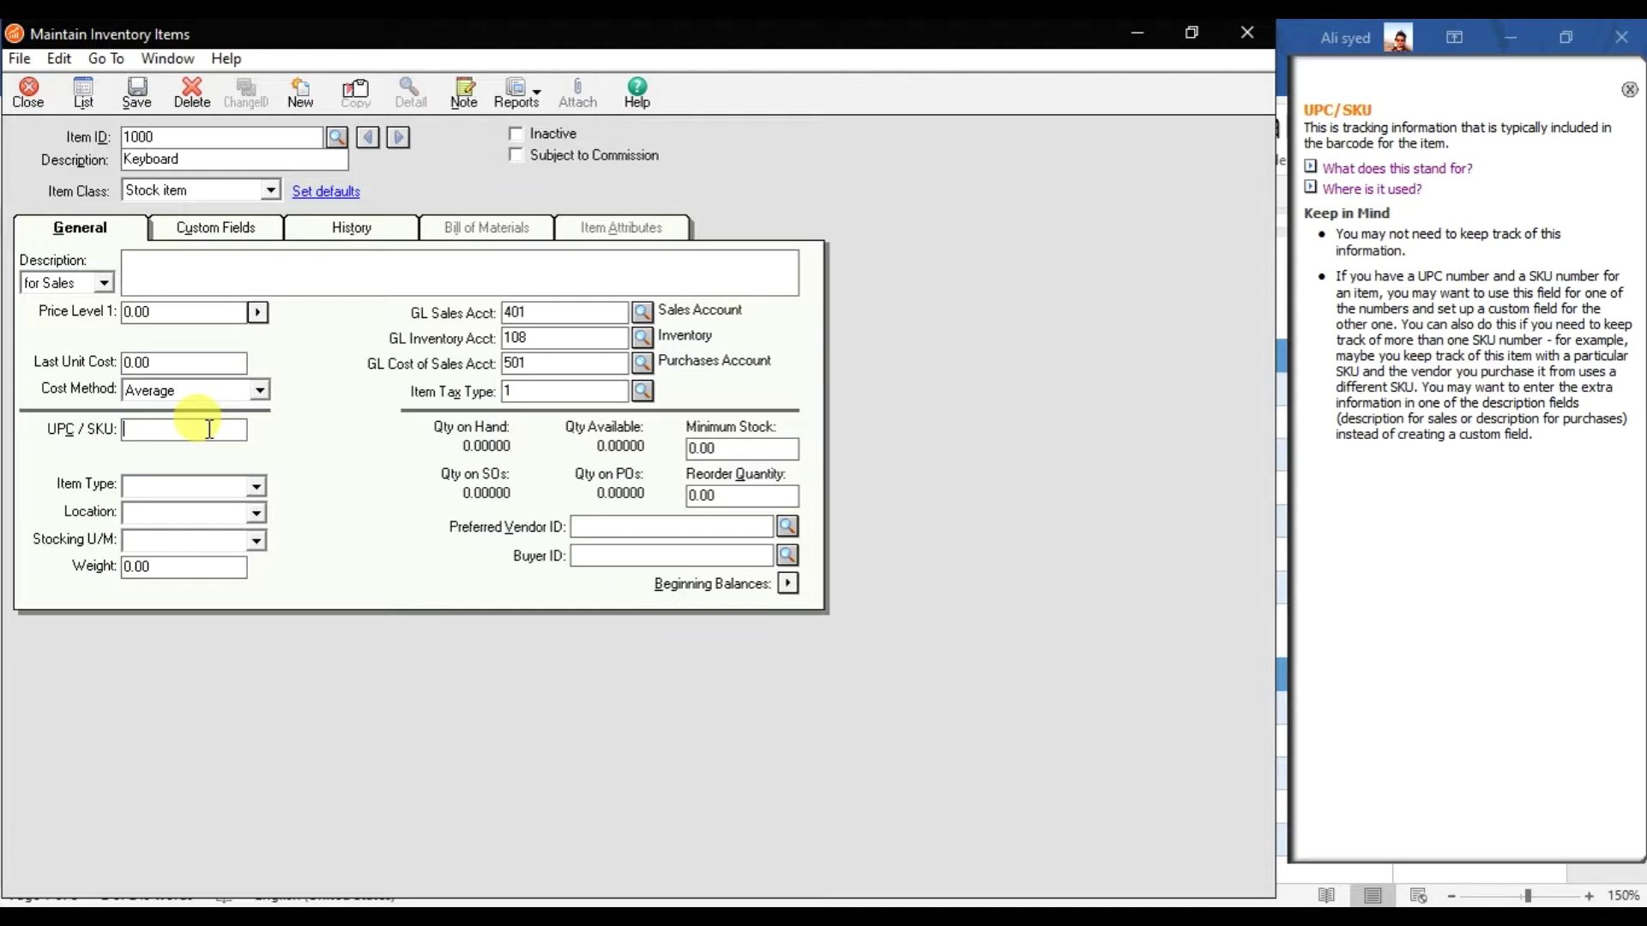
Set the keyboard's item type to Elec and its location to Dubai
left_click(178, 487)
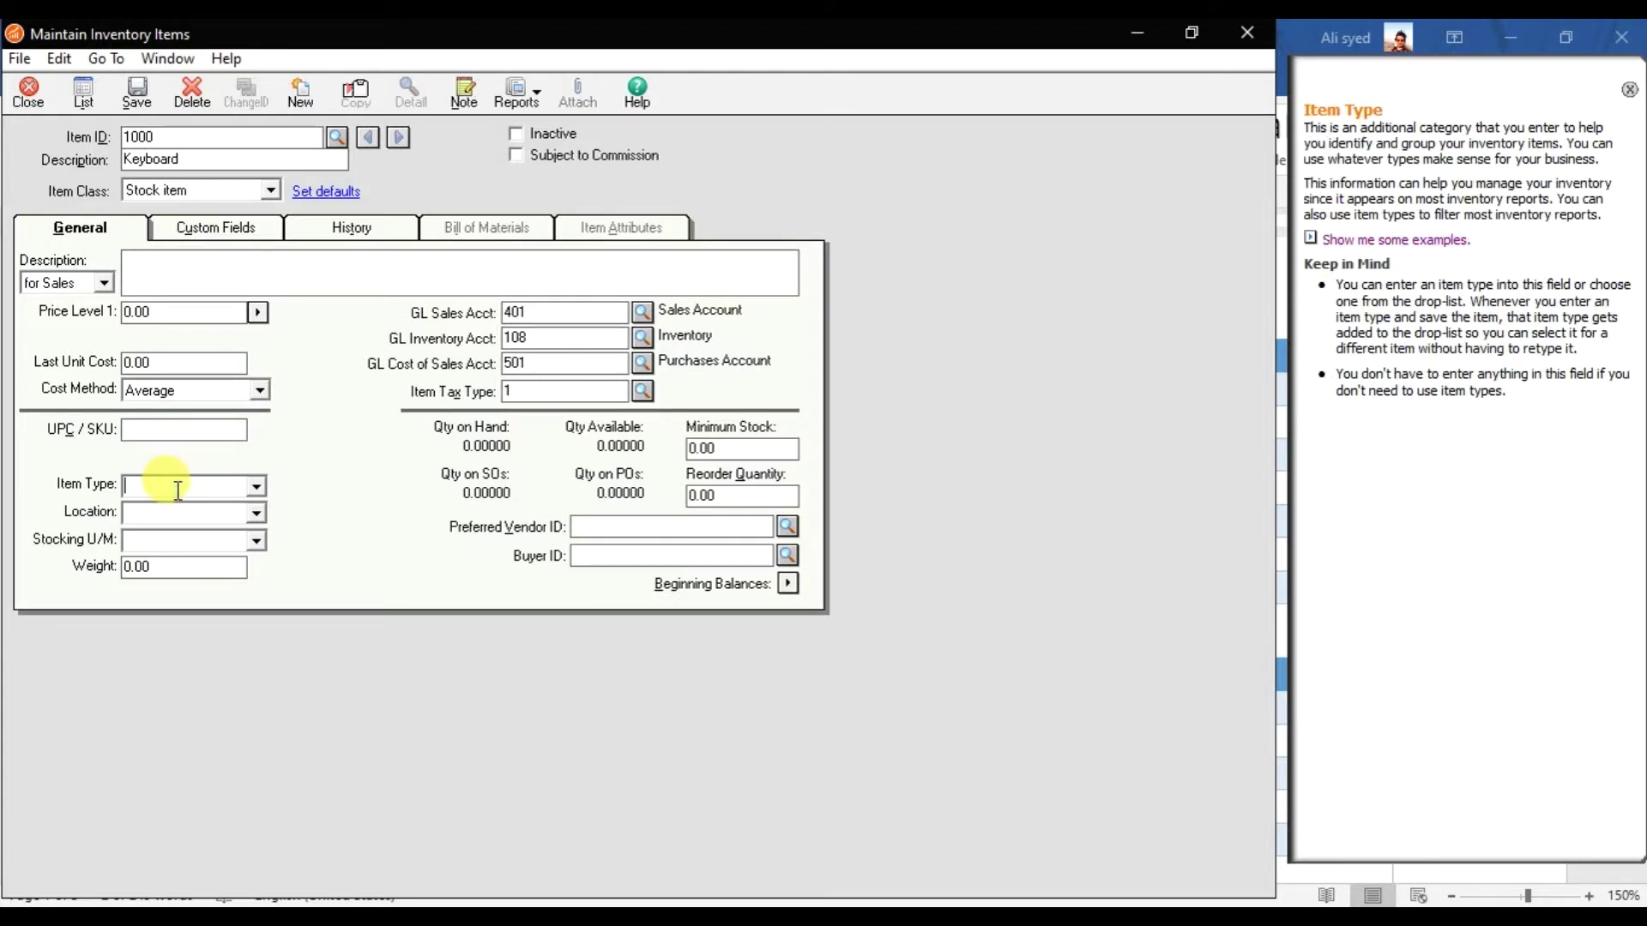
type("Elec")
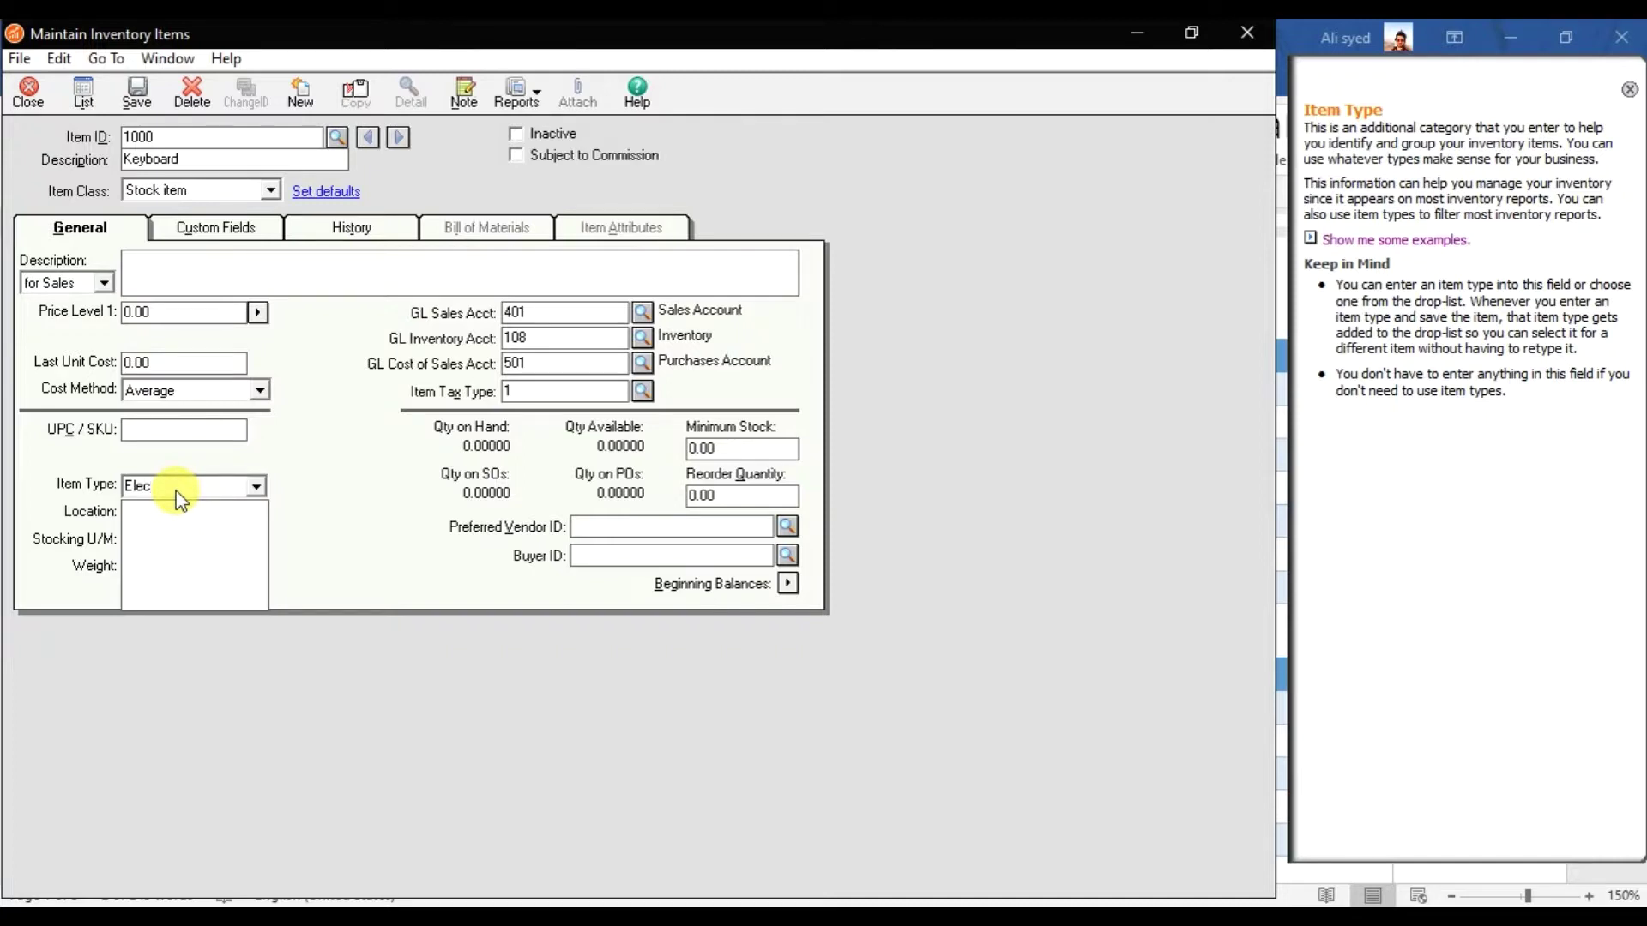
key("Tab")
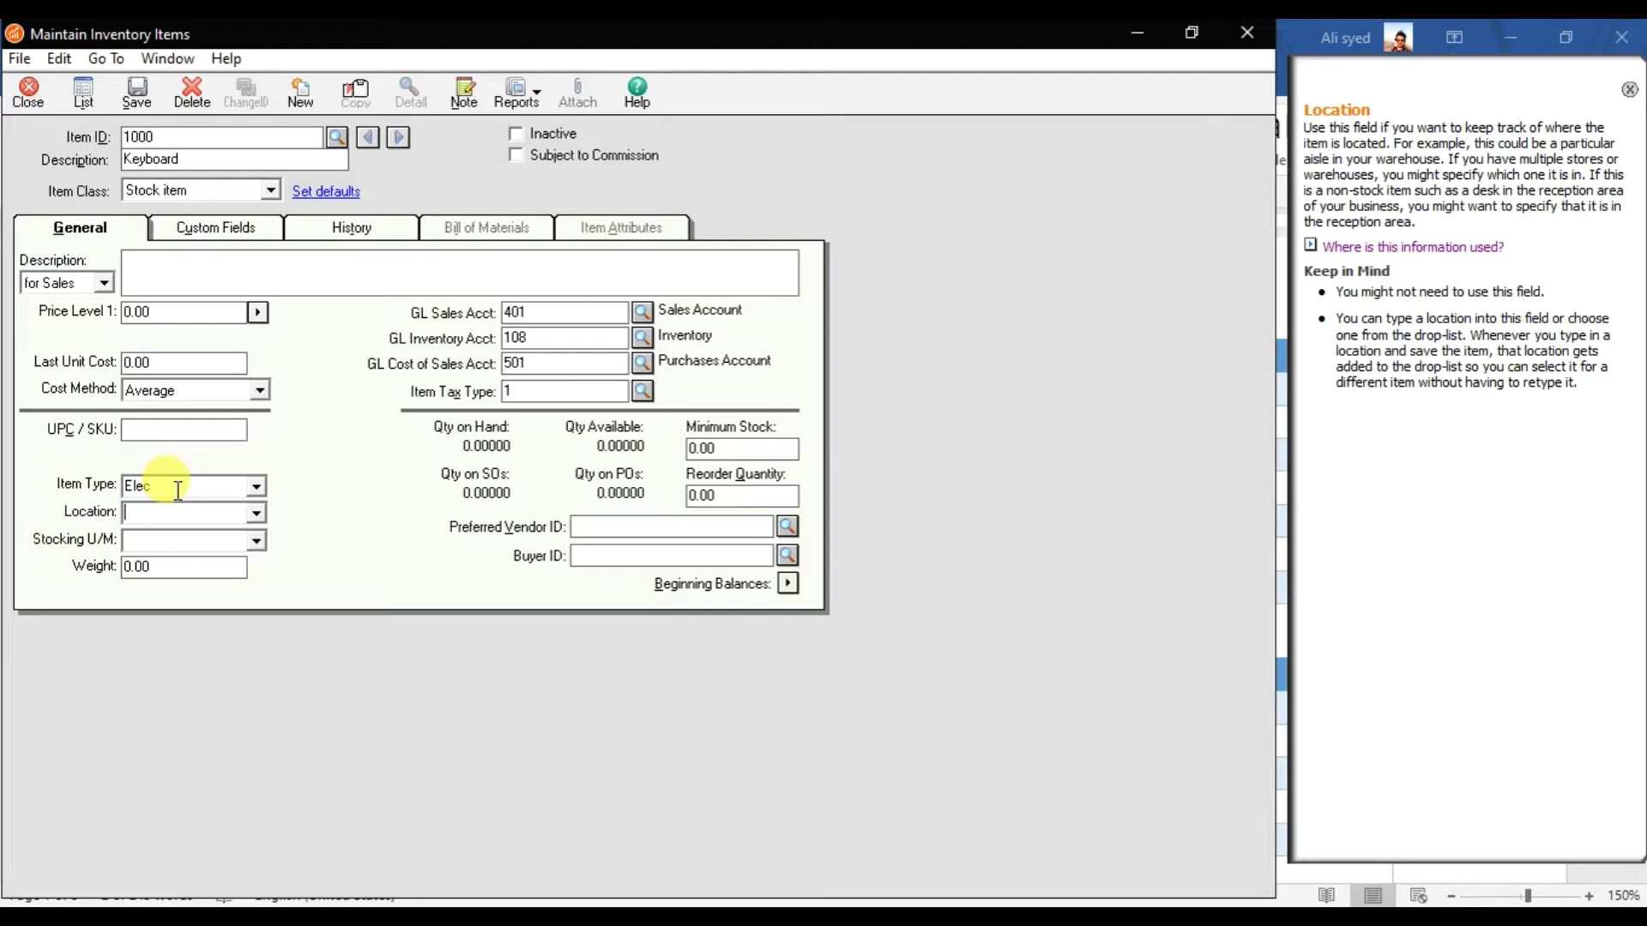
type("Dubai")
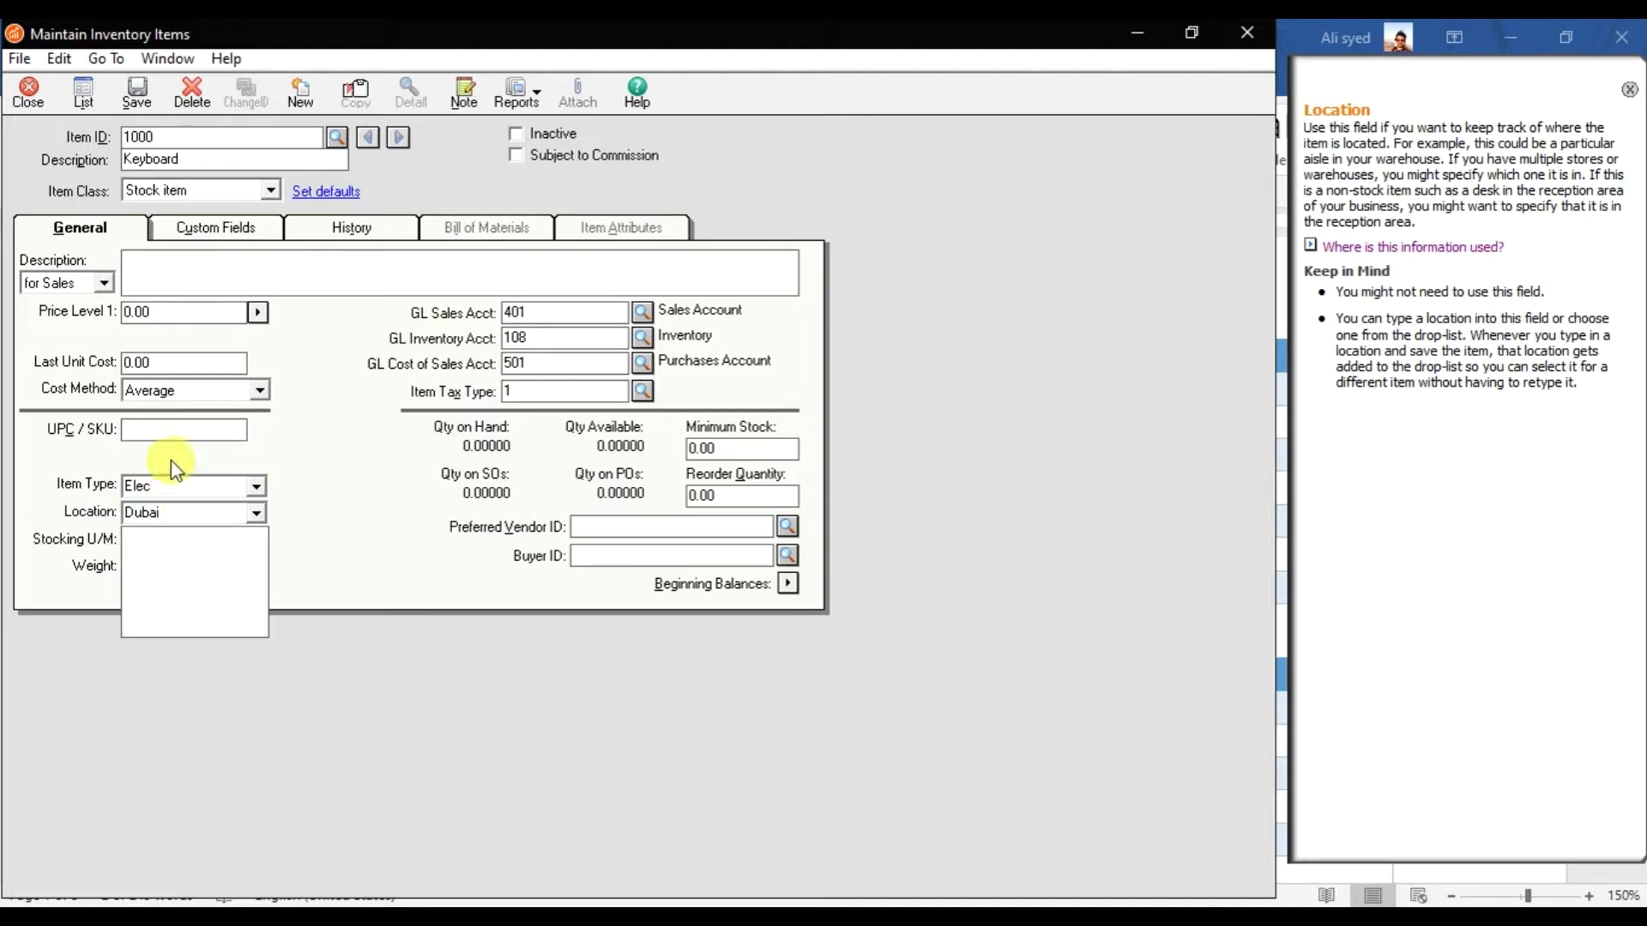
key("Return")
Set the keyboard's stocking unit of measure to Nos
left_click(135, 543)
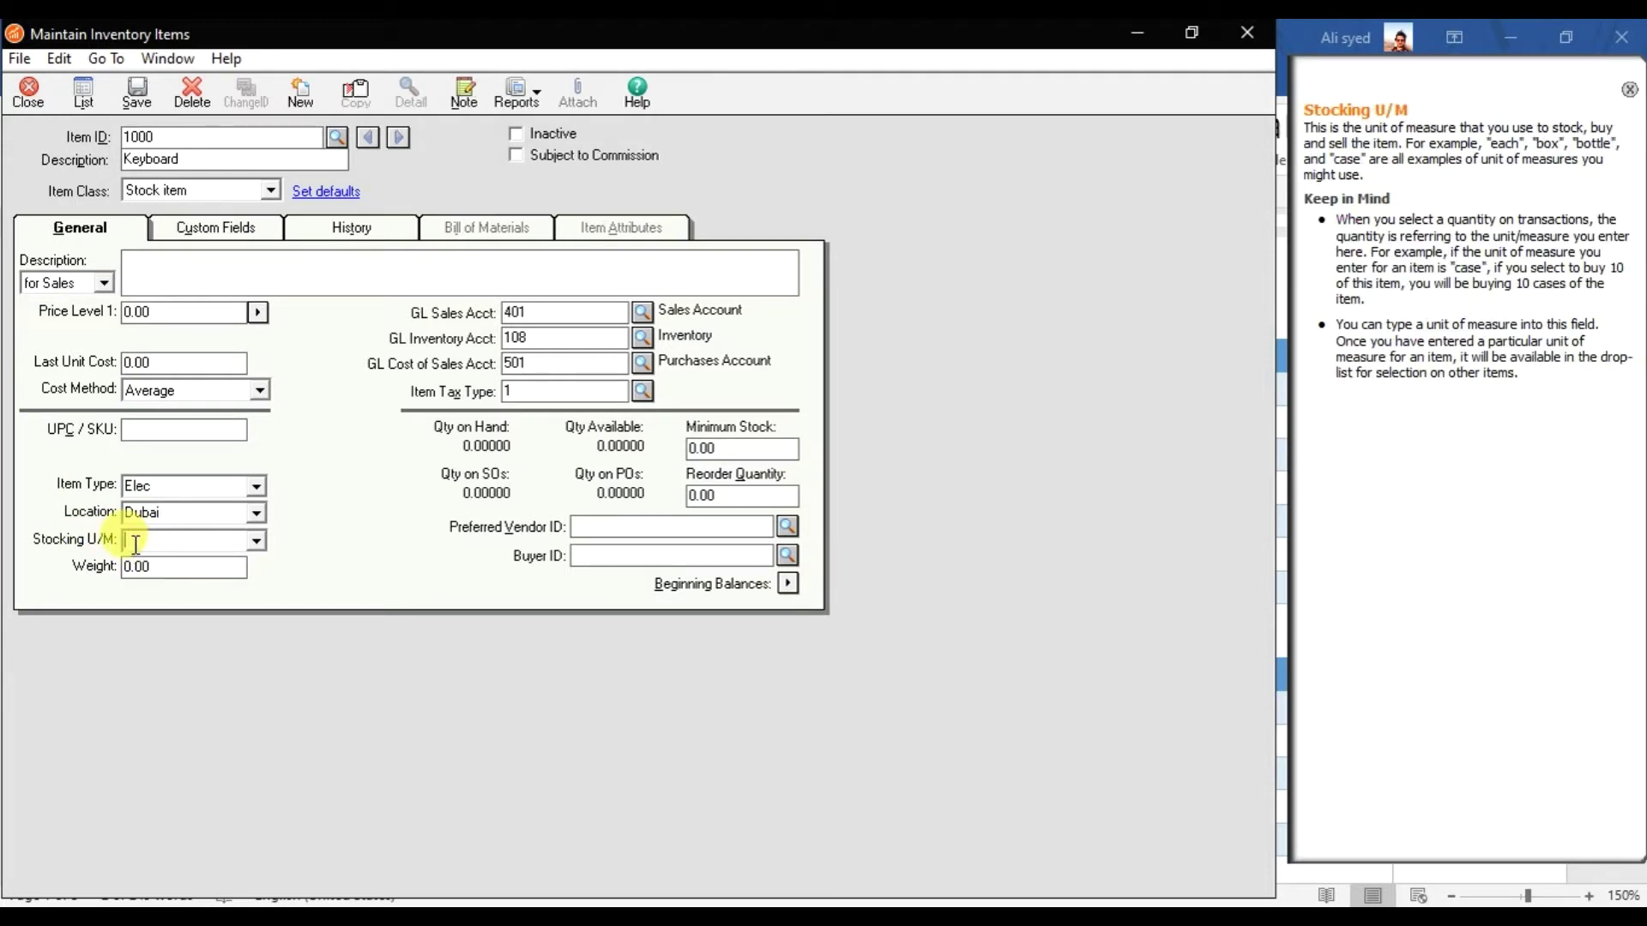
type("N")
type("d")
type("s")
key("Return")
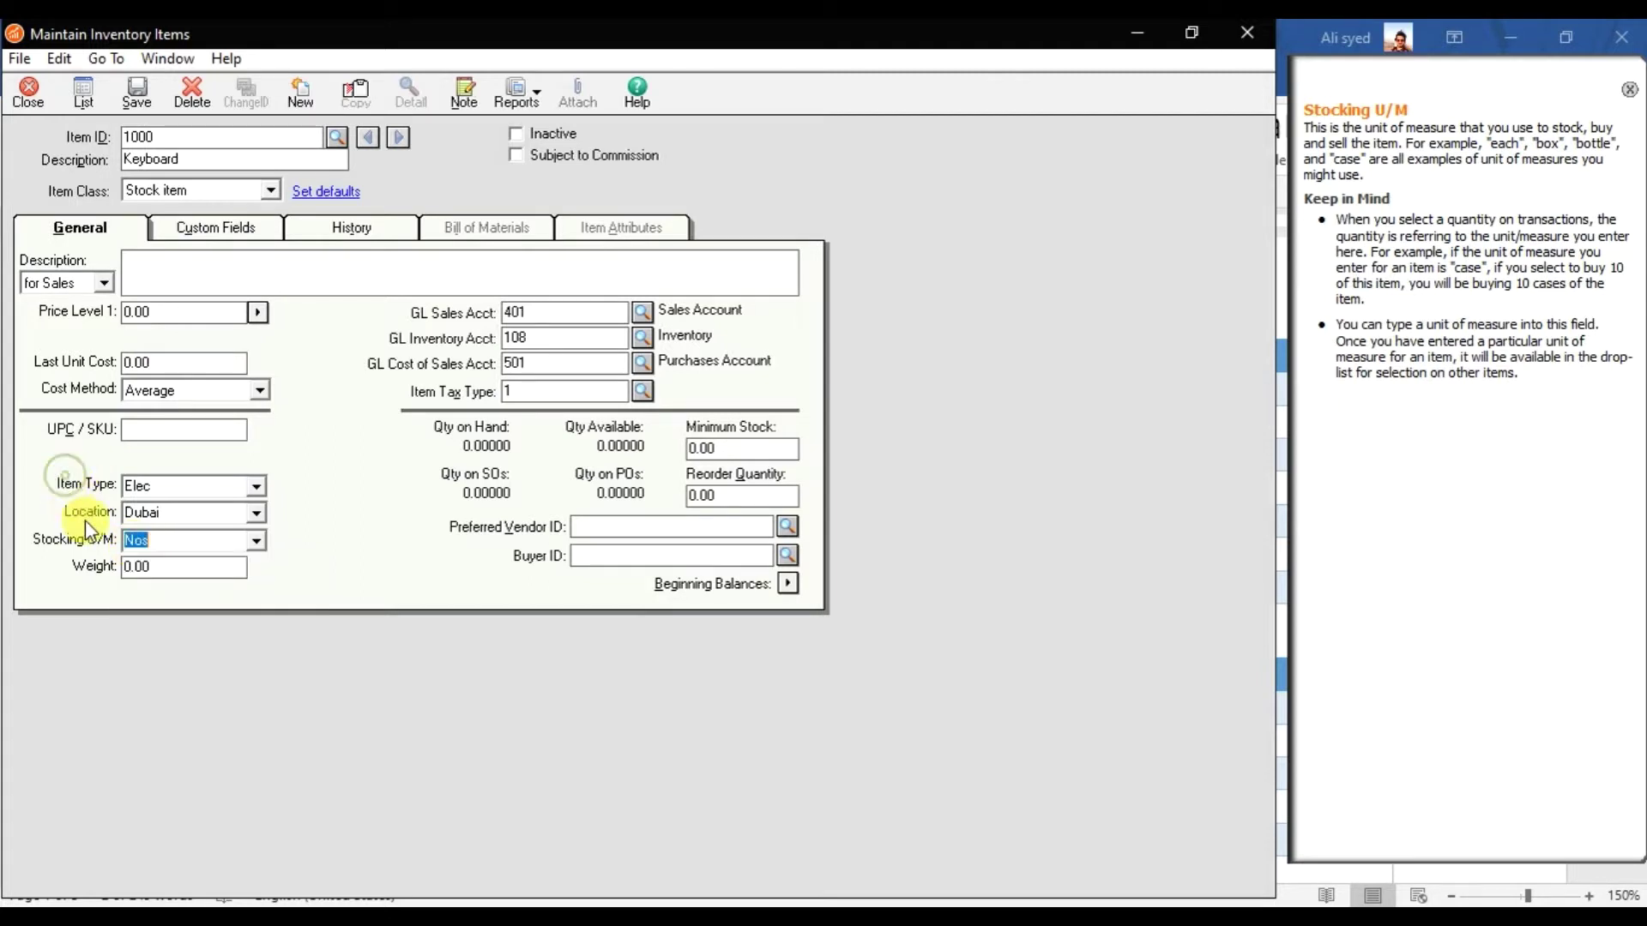
Review the keyboard's weight, minimum stock, reorder quantity, preferred vendor and buyer fields
left_click(175, 568)
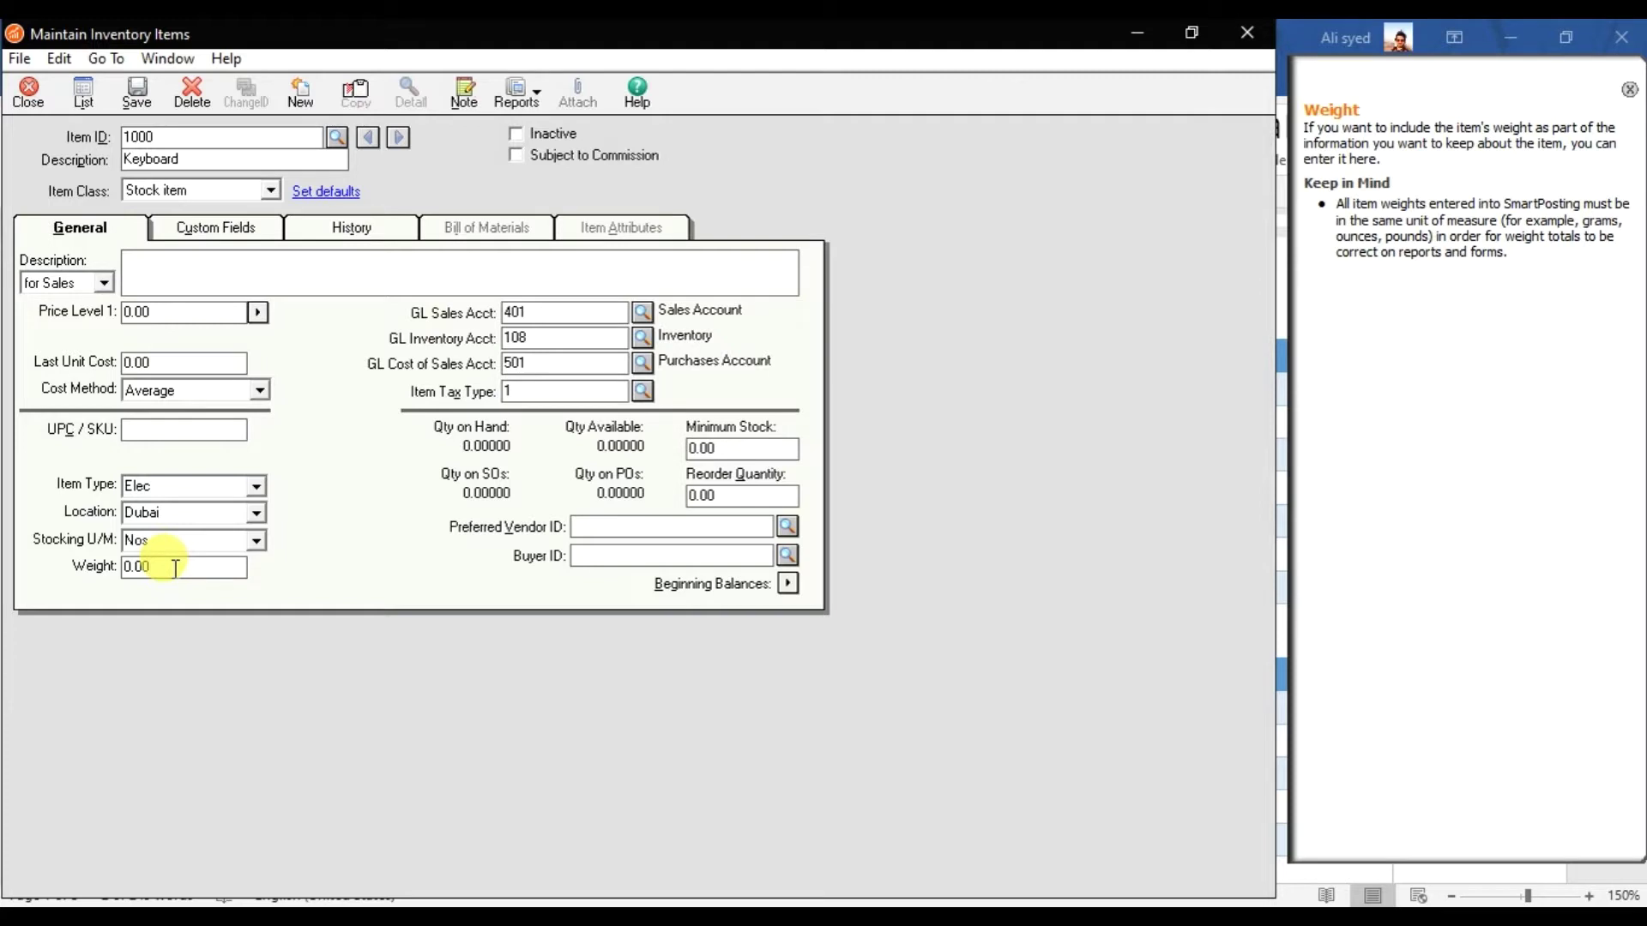
left_click(726, 446)
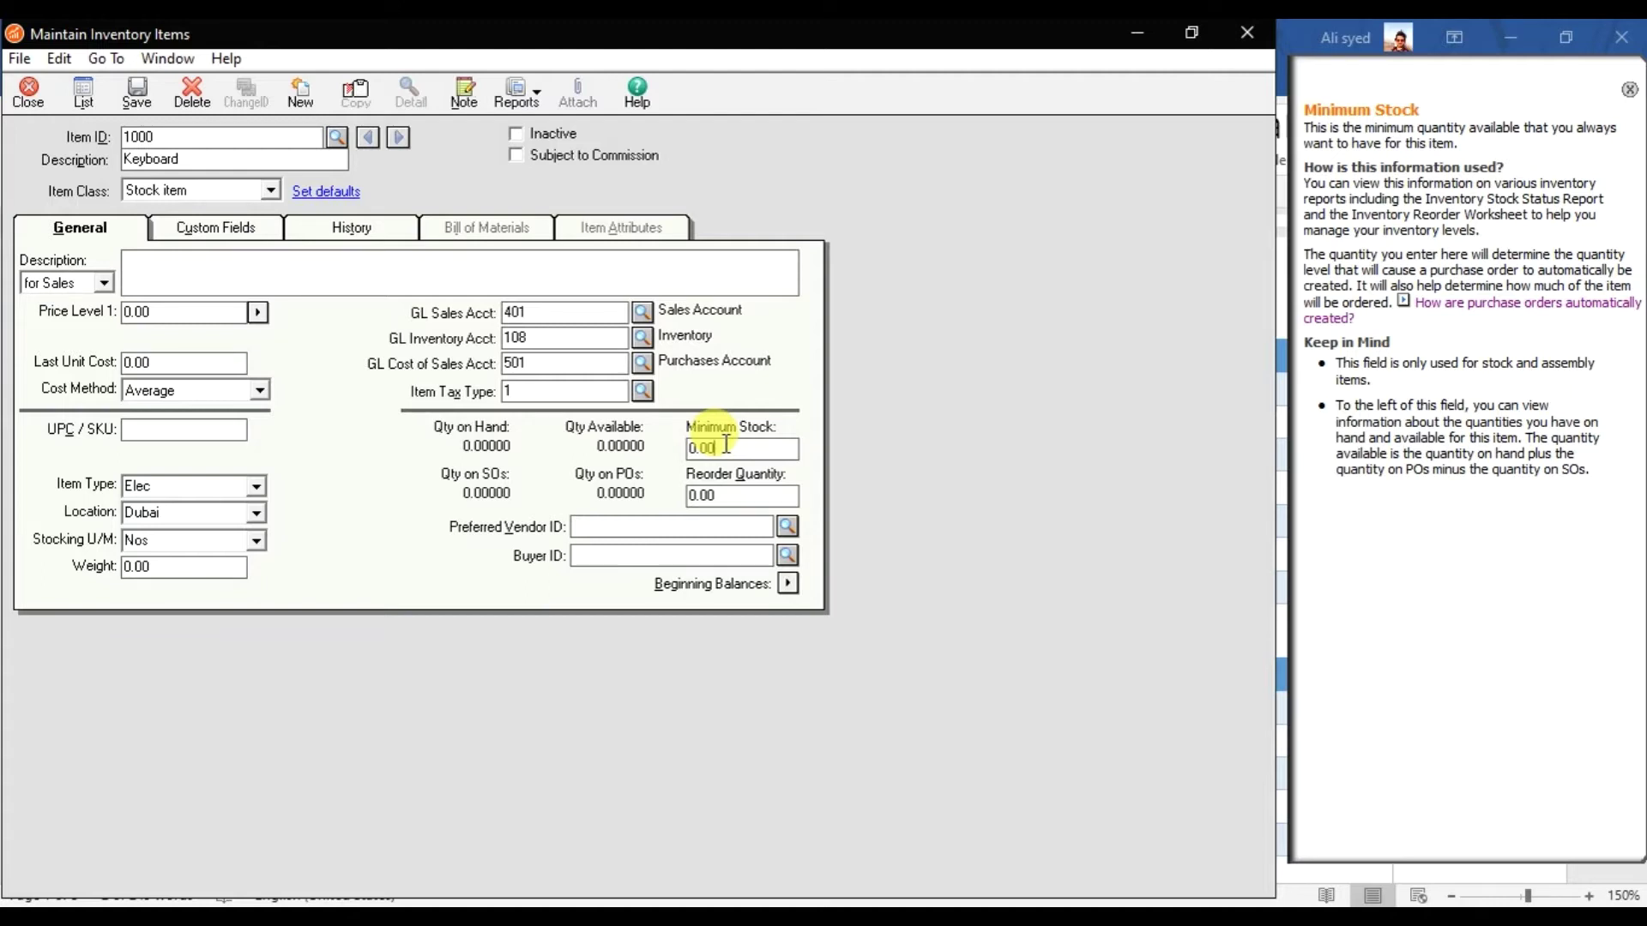
left_click(748, 494)
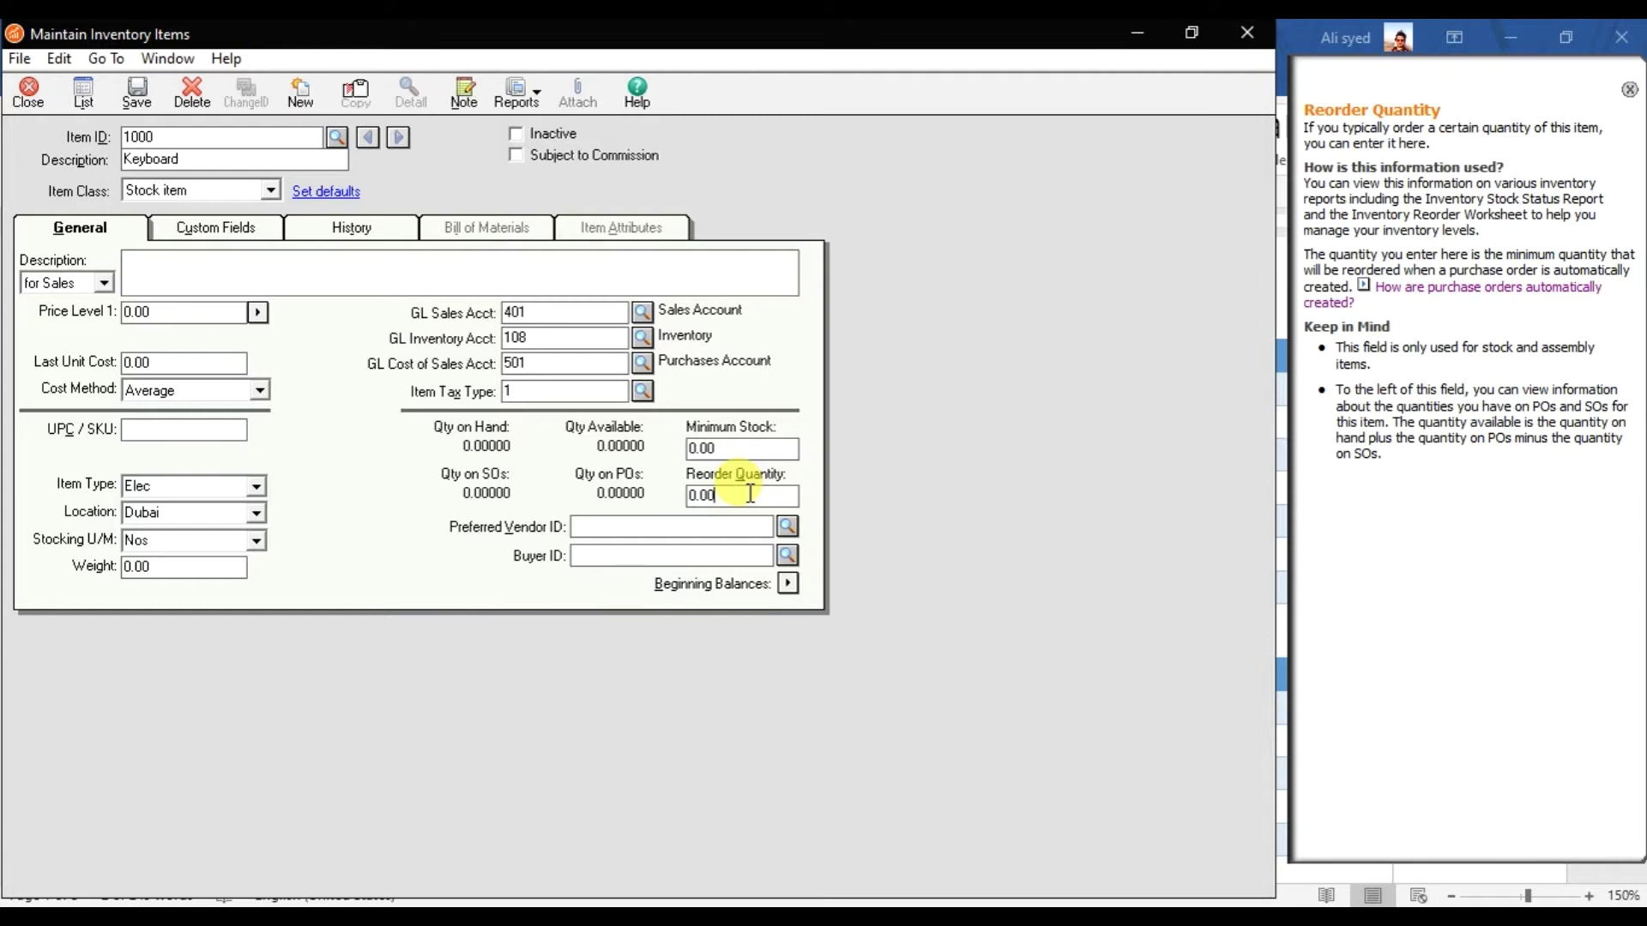
left_click(737, 524)
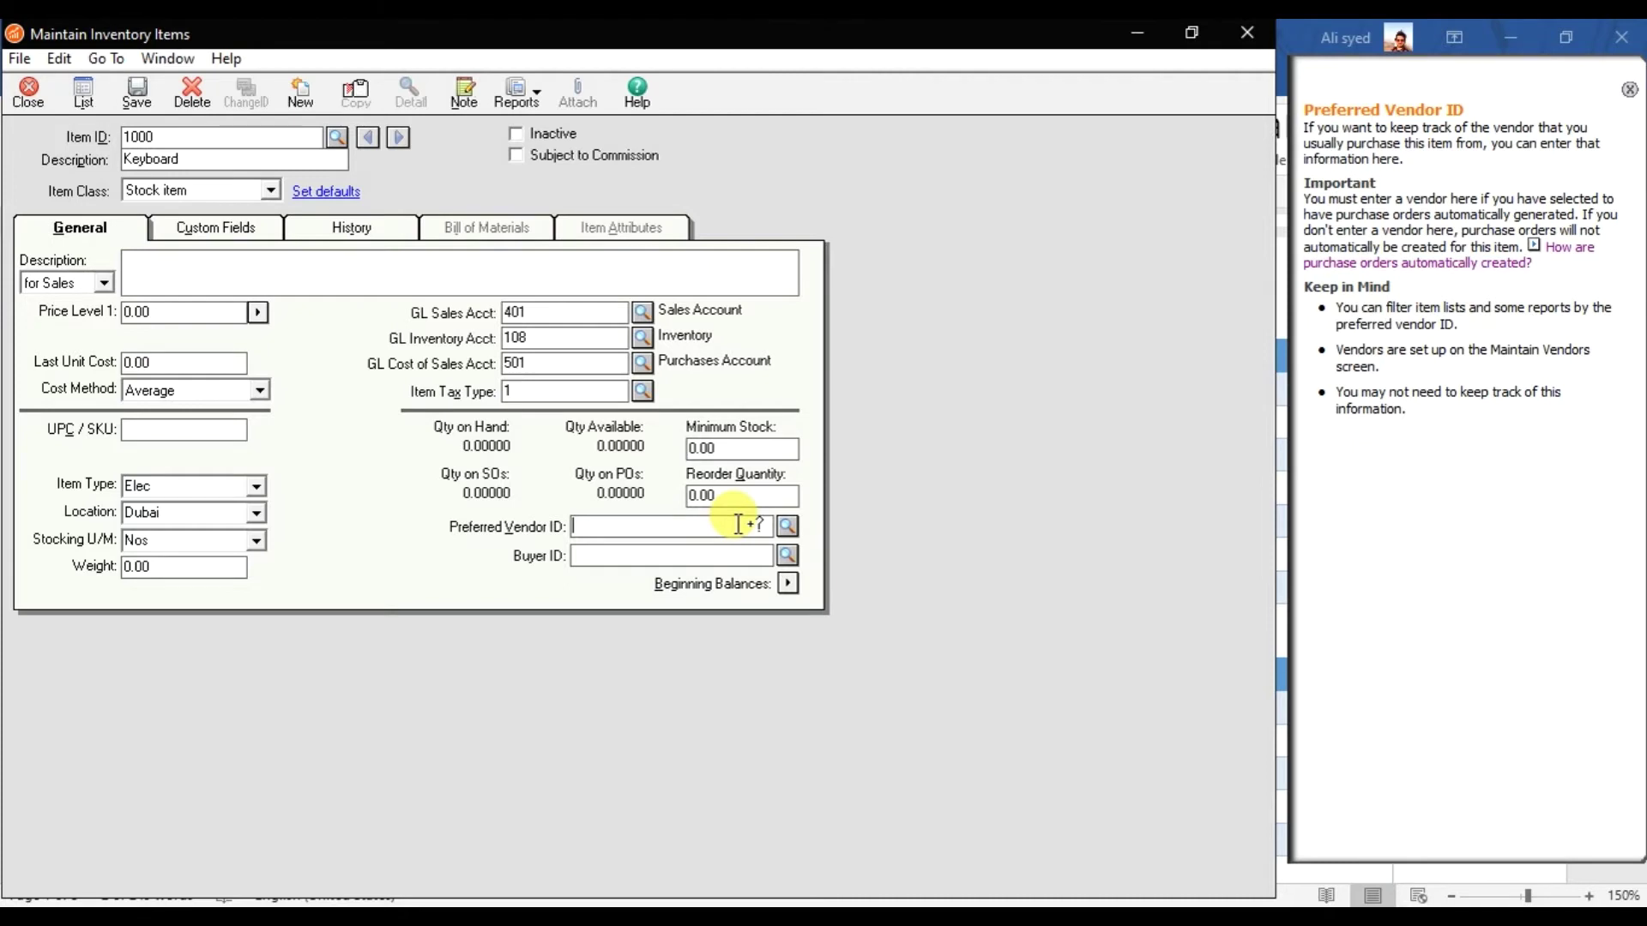
left_click(704, 557)
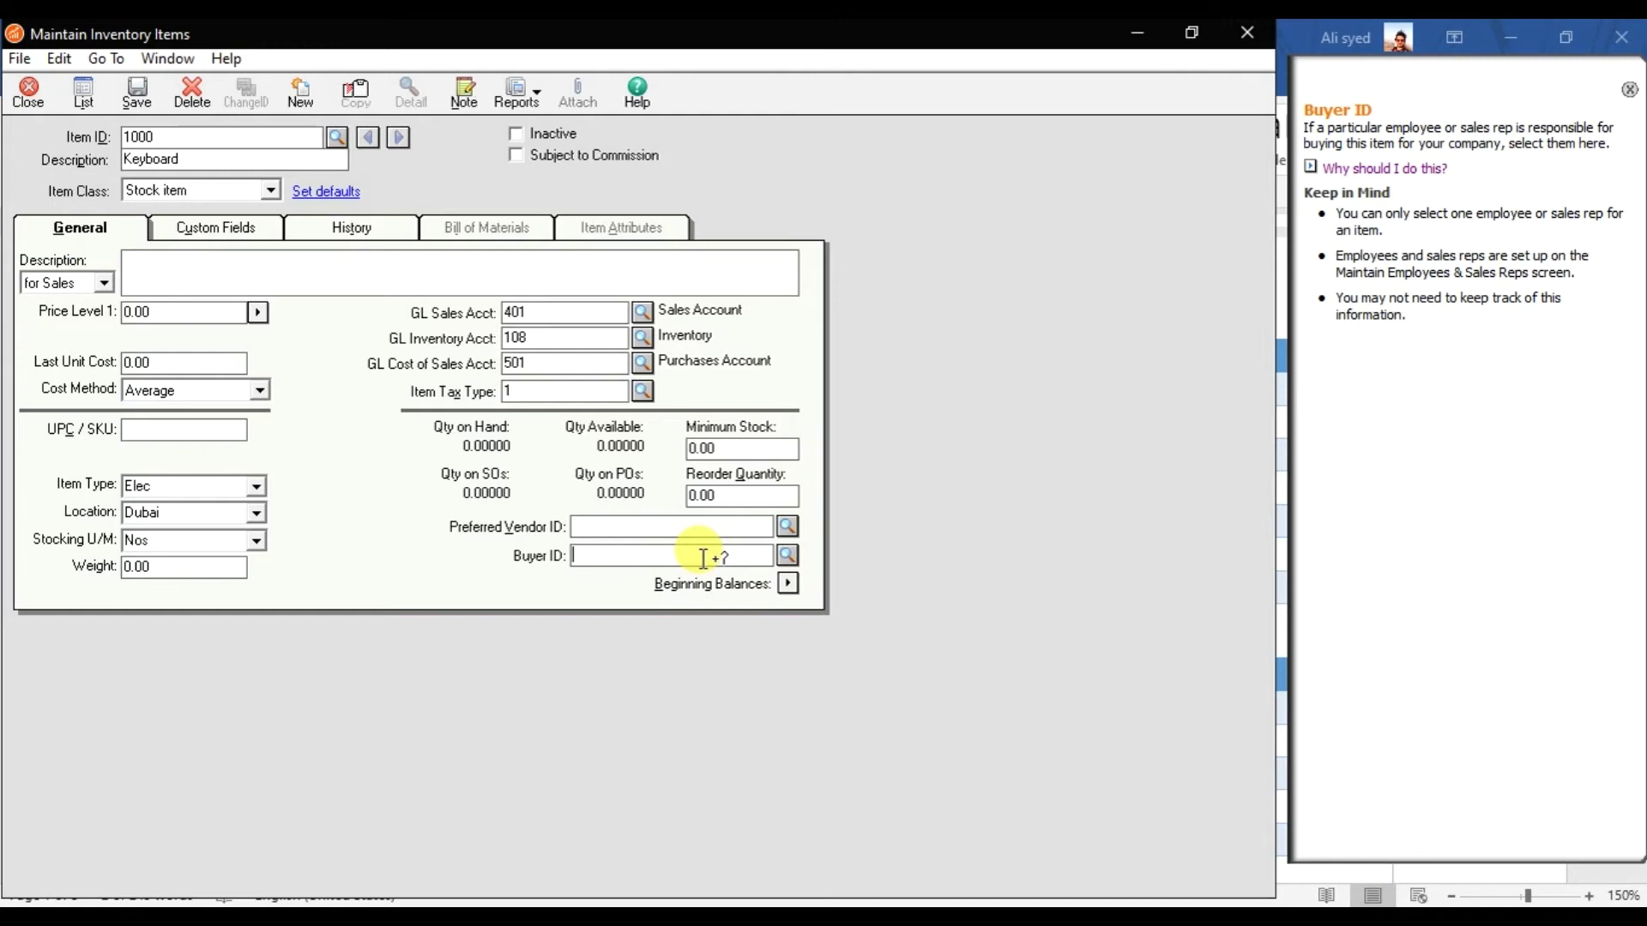
Save the keyboard's inventory item record
left_click(785, 586)
left_click(138, 90)
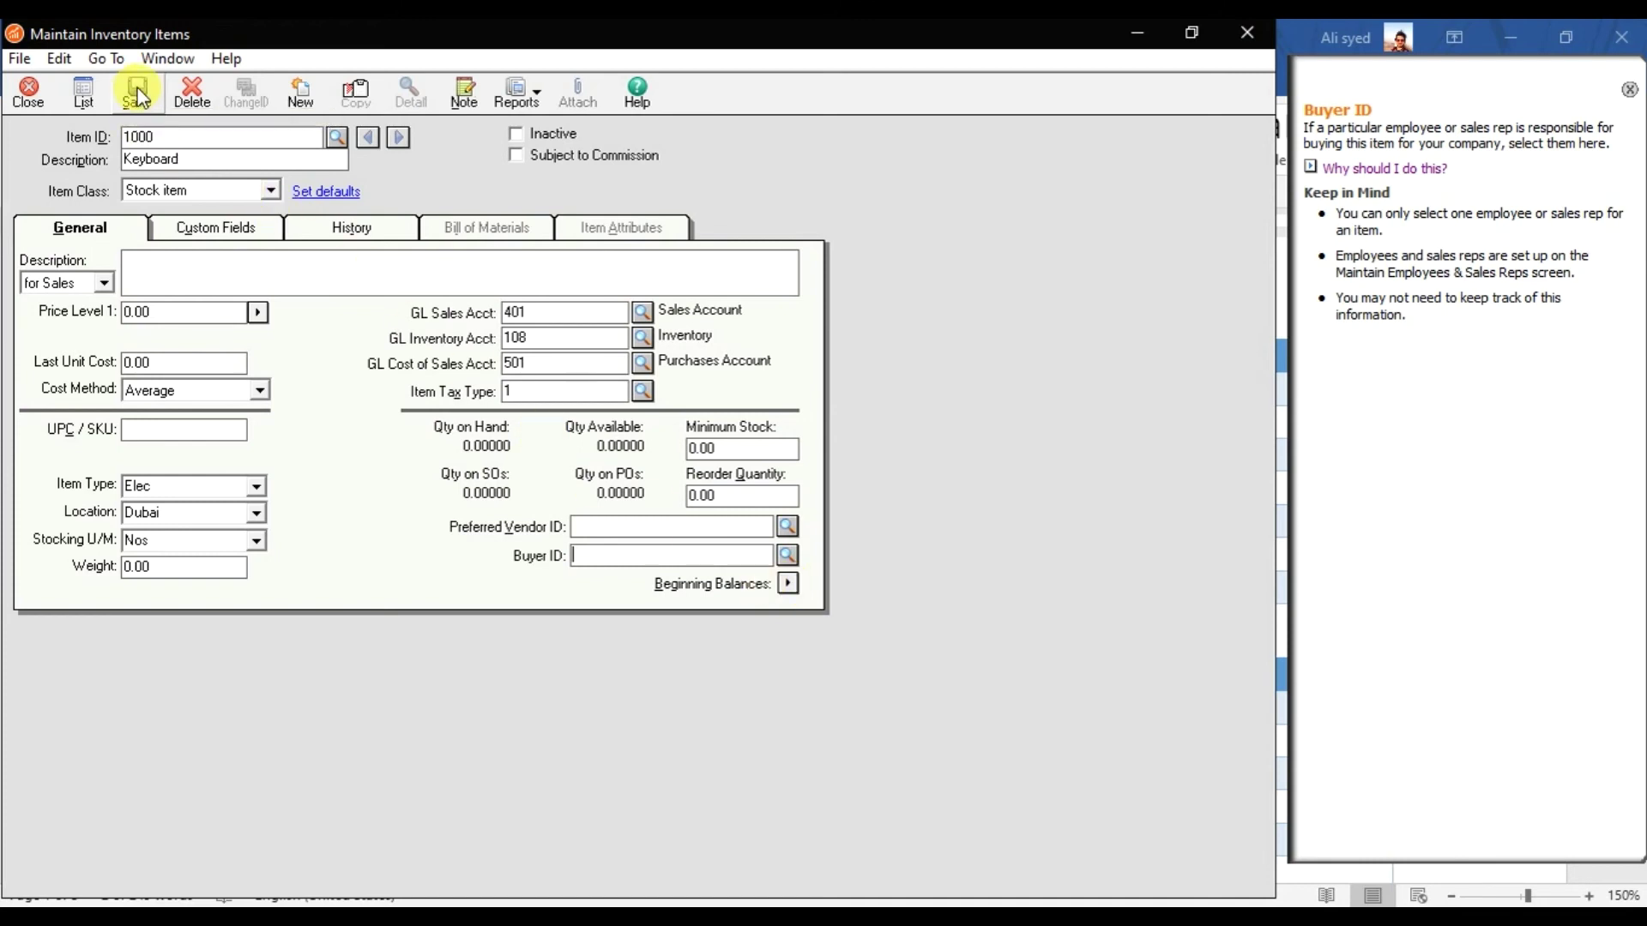